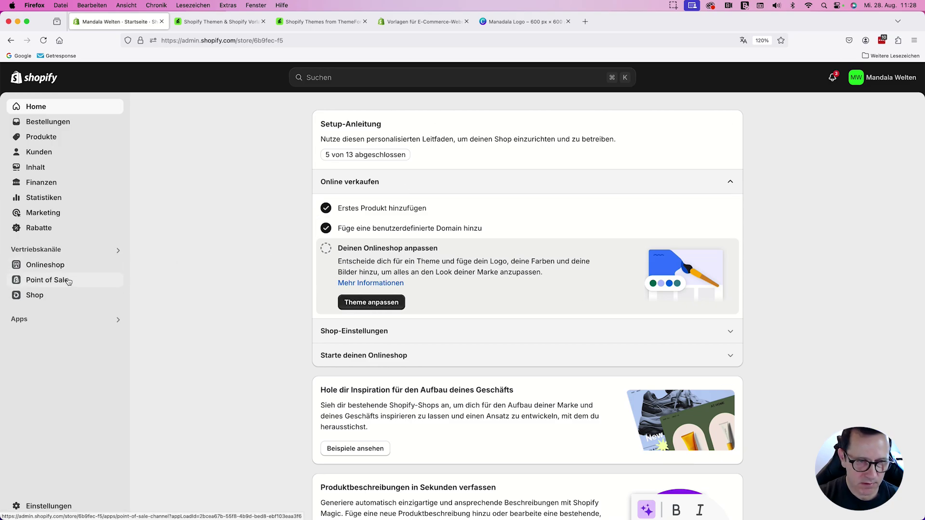
Open the online store's theme management page from the setup guide's shop customization task
click(62, 266)
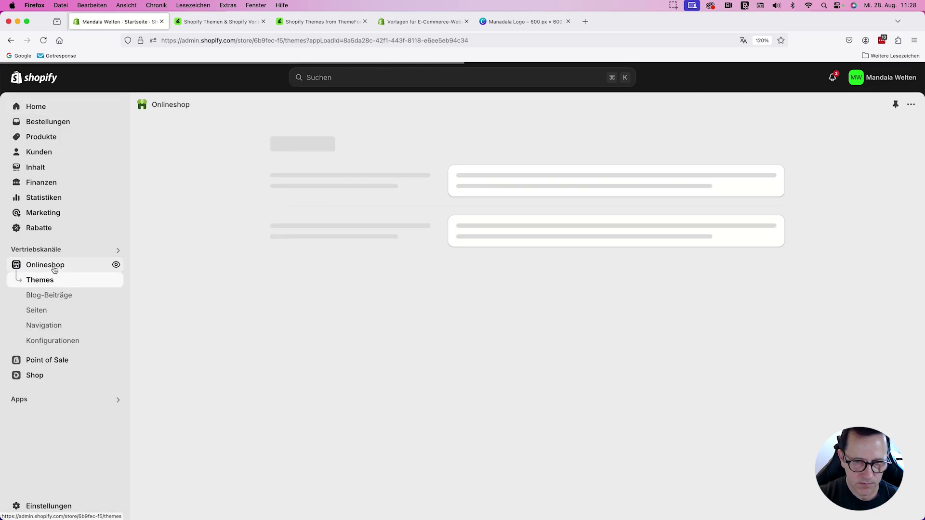
click(39, 110)
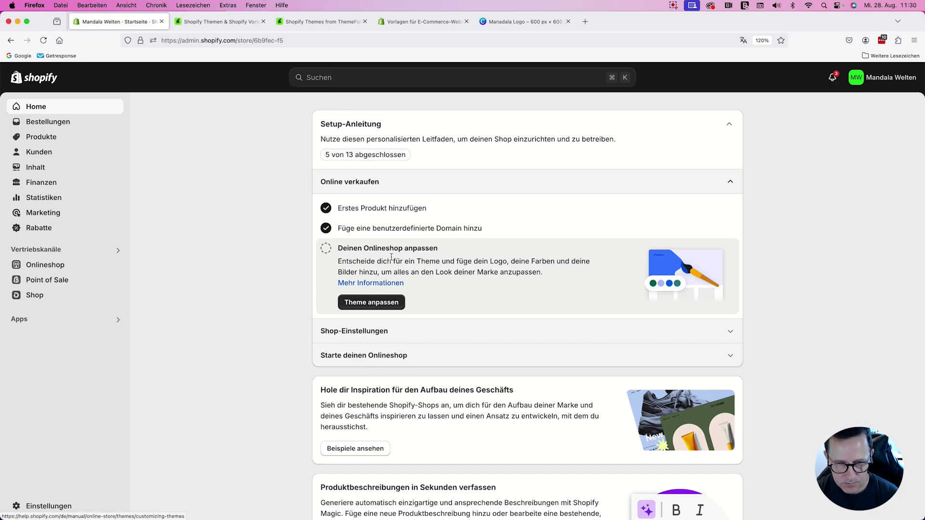
click(377, 307)
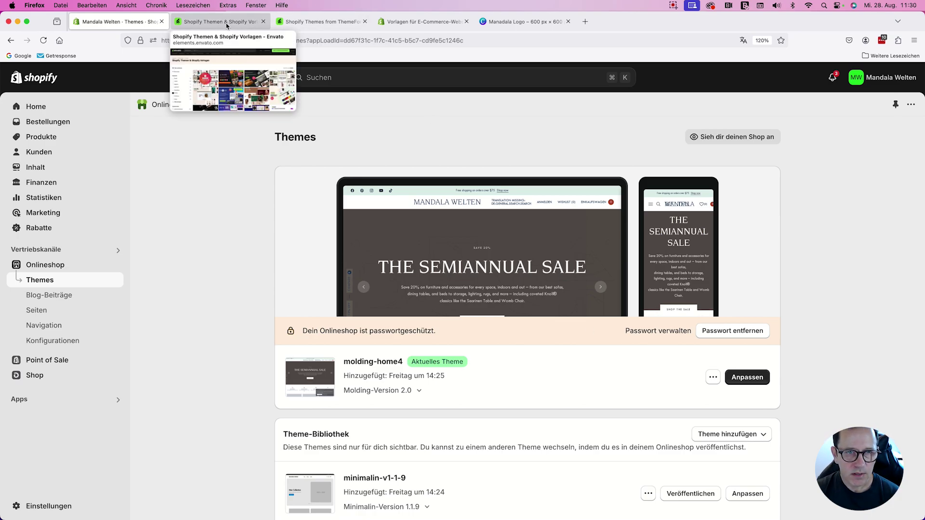
Switch to the Envato Elements page with Shopify themes and view it
mouse_move(313, 25)
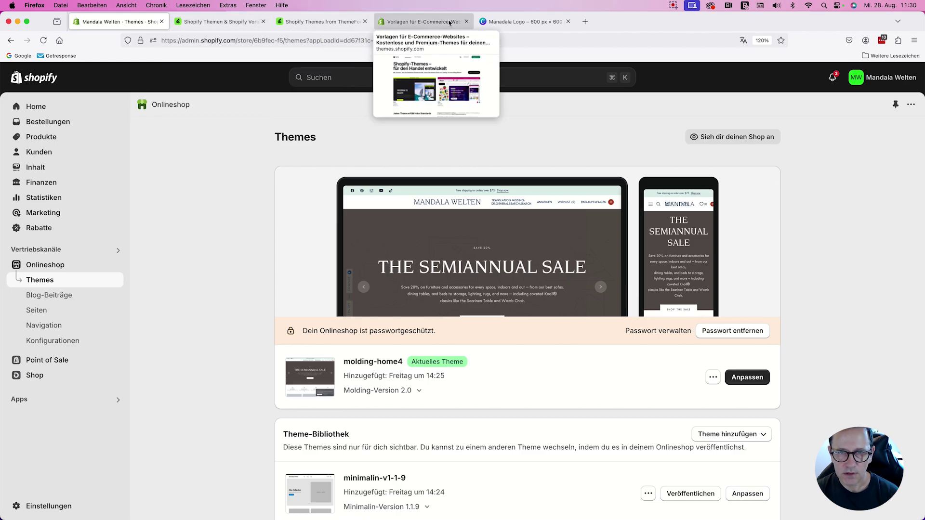
mouse_move(528, 22)
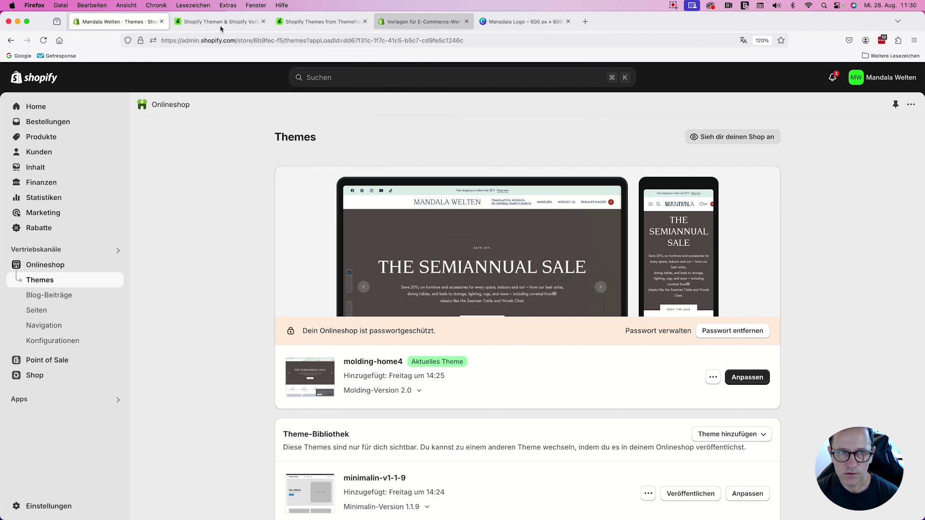
click(197, 21)
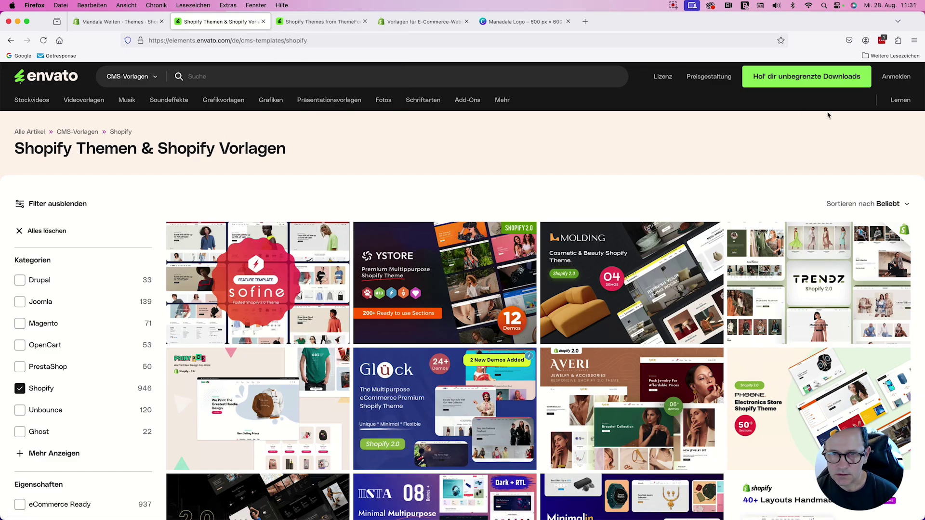
mouse_move(502, 101)
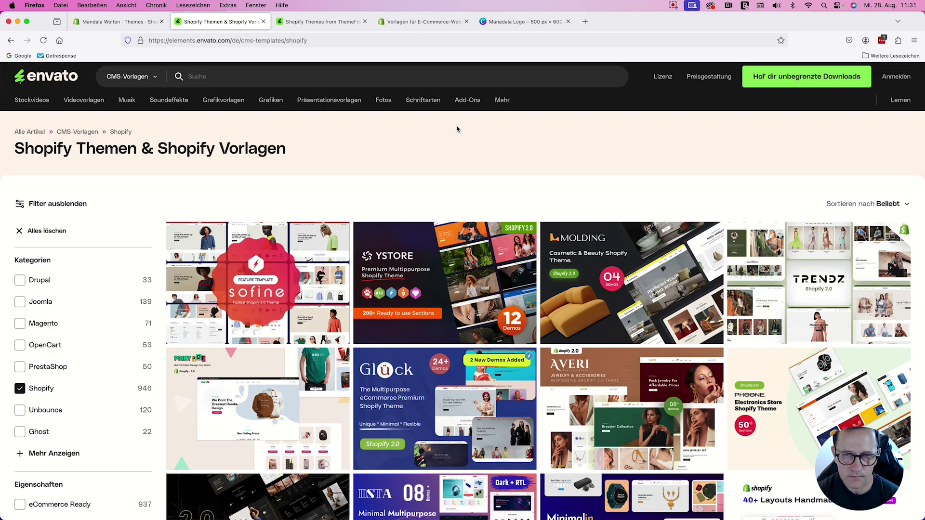
Return to the Shopify theme overview and open a preview of the minimalin-v1-1-9 theme from the theme library
click(126, 22)
scroll(226, 276, down, 2)
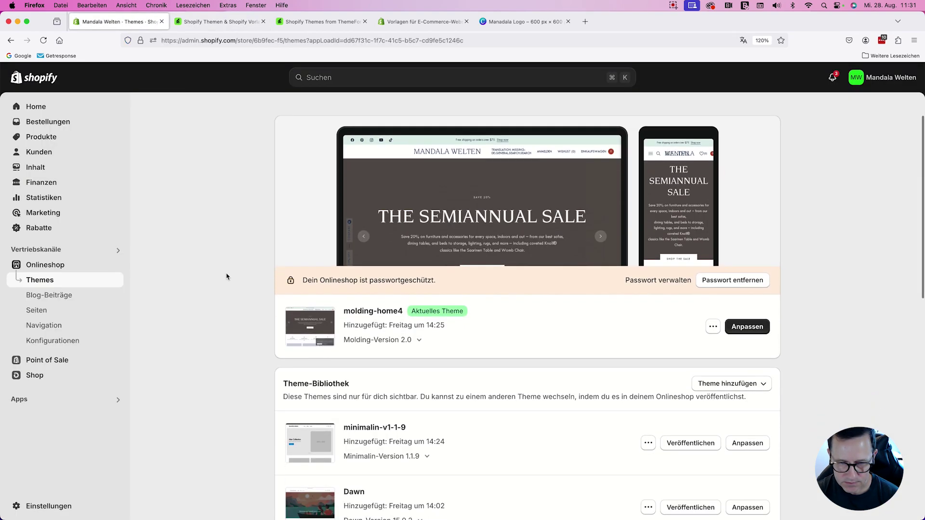
scroll(227, 277, down, 5)
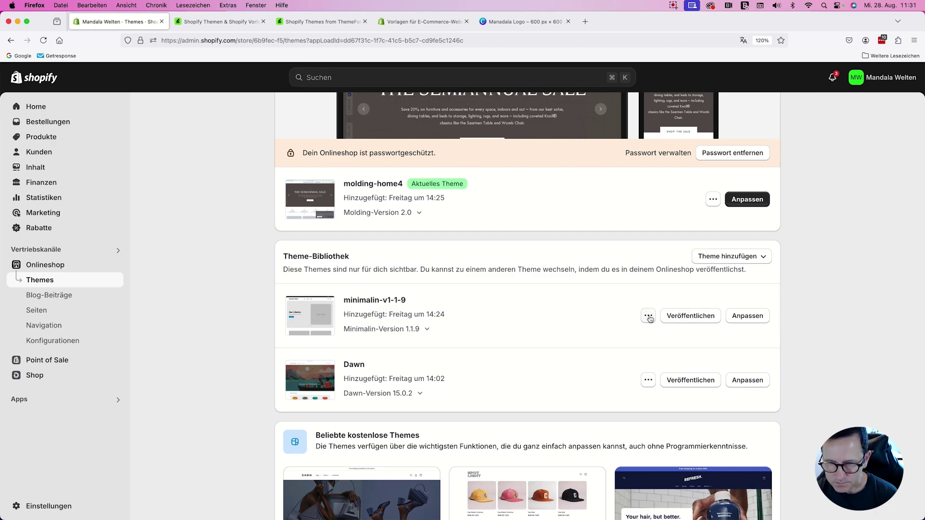
click(648, 317)
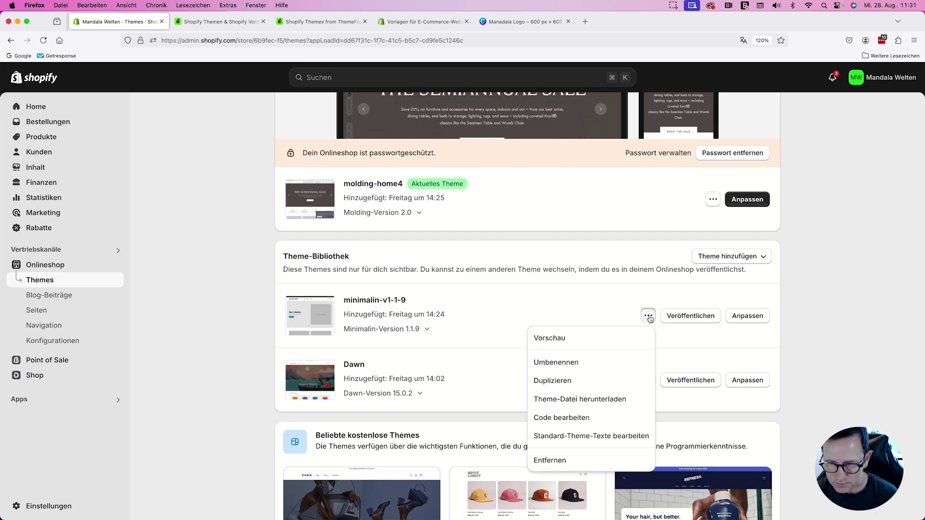
click(566, 339)
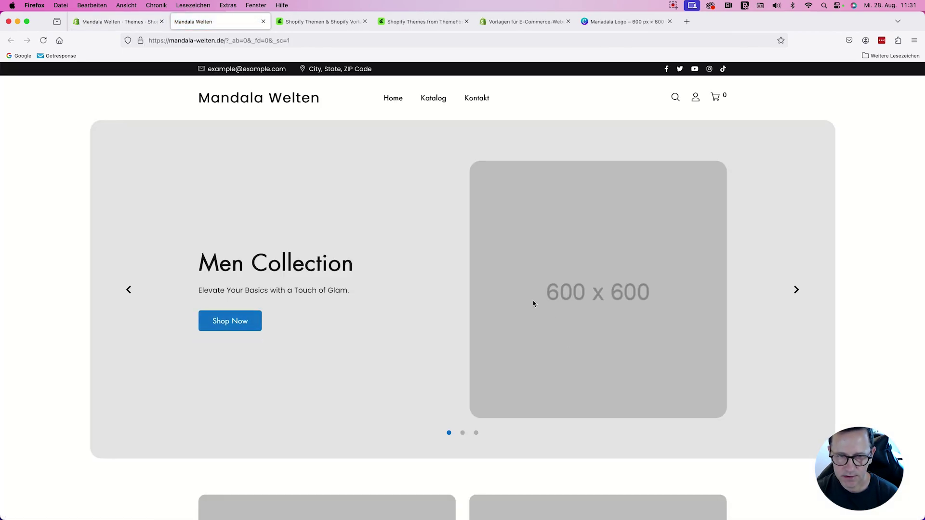
Look through the minimalin-v1-1-9 preview page, close it and return to the Shopify theme overview
scroll(533, 303, down, 10)
scroll(533, 303, up, 10)
click(146, 23)
click(220, 23)
click(263, 21)
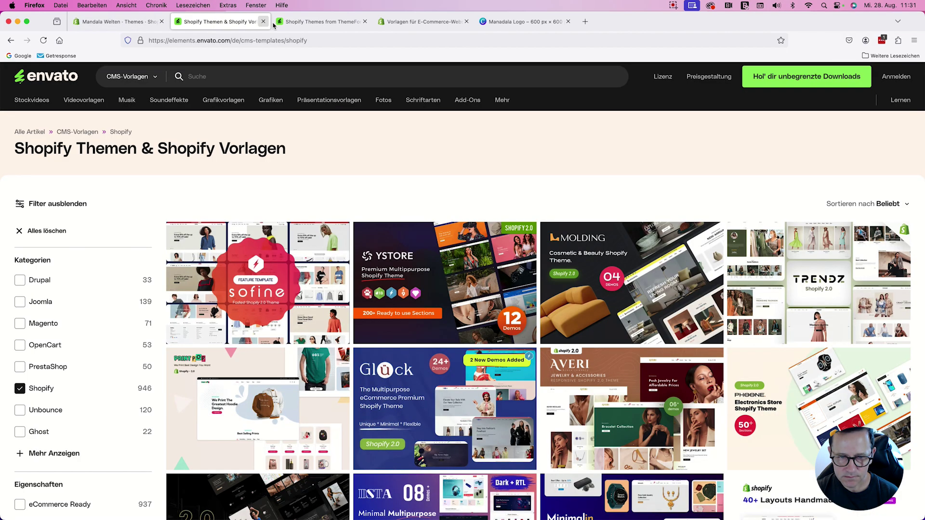
click(113, 22)
scroll(220, 221, down, 2)
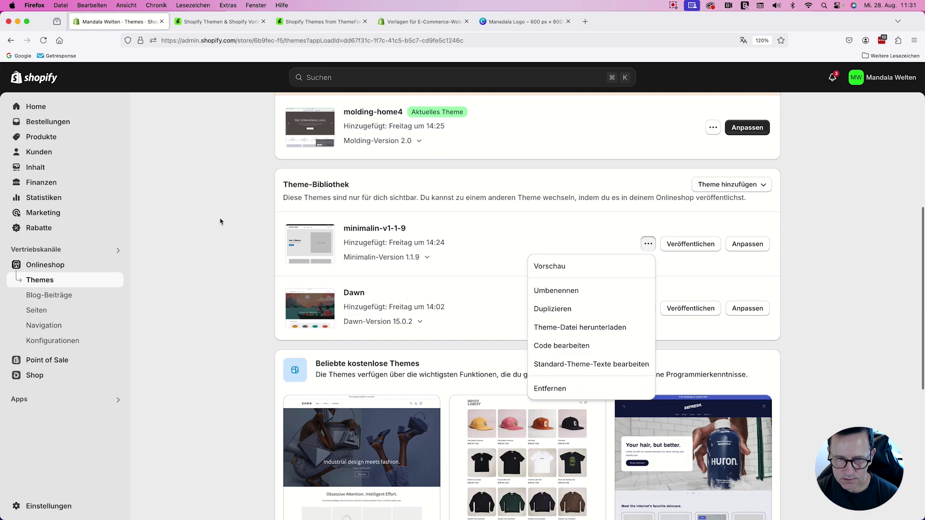
key(Escape)
Preview the current theme molding-home4 and close the preview again
scroll(559, 289, up, 7)
scroll(708, 361, down, 2)
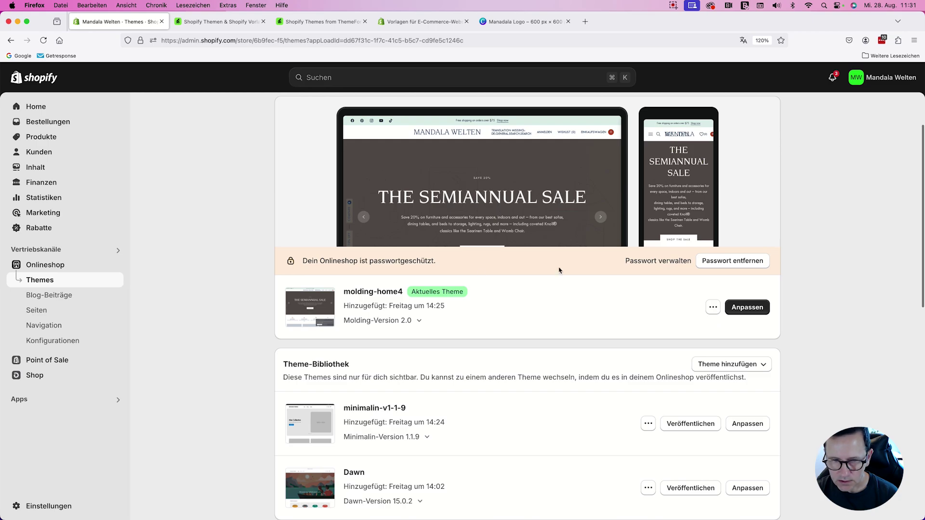
click(713, 306)
click(626, 328)
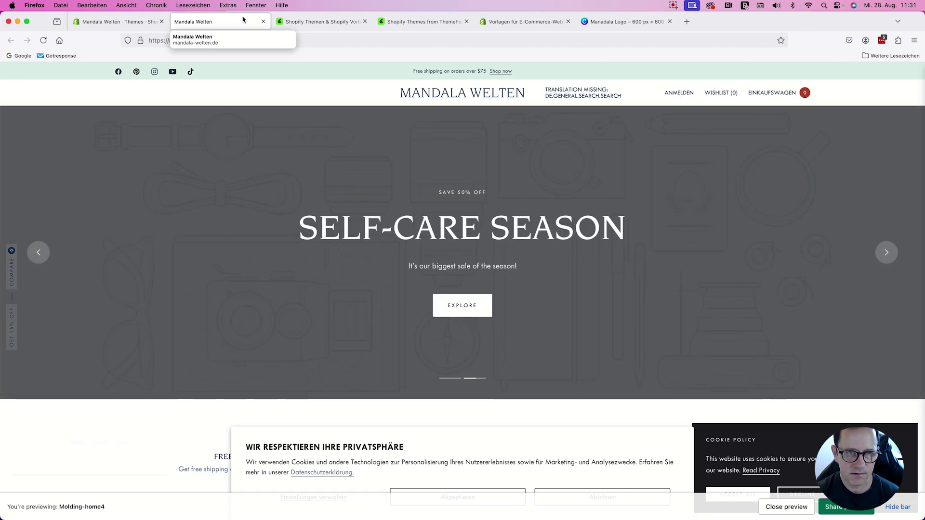
click(263, 22)
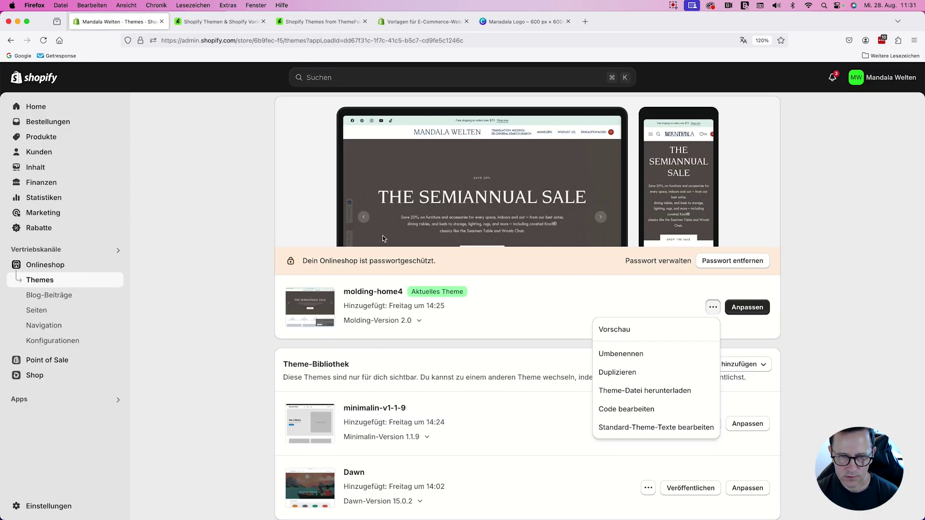
scroll(386, 217, down, 4)
click(399, 180)
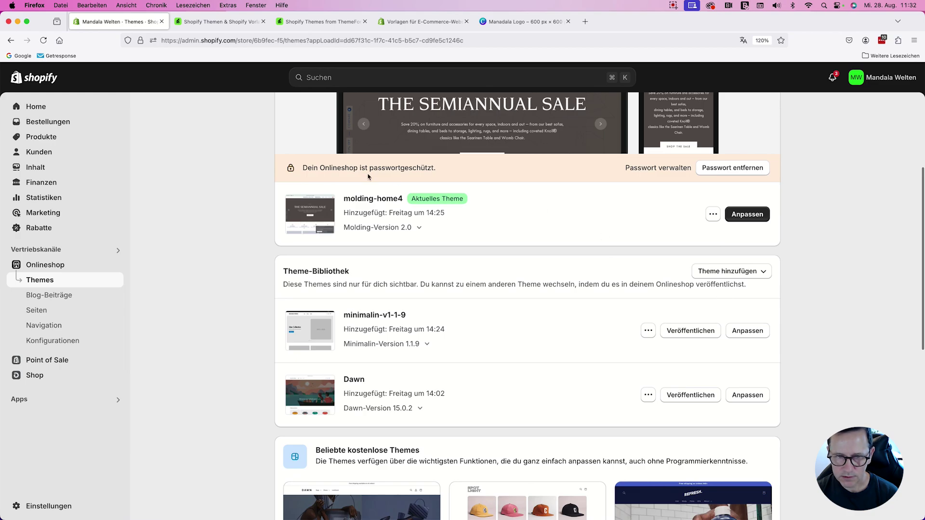
Review the current theme and the themes stored in the theme library
scroll(838, 337, down, 2)
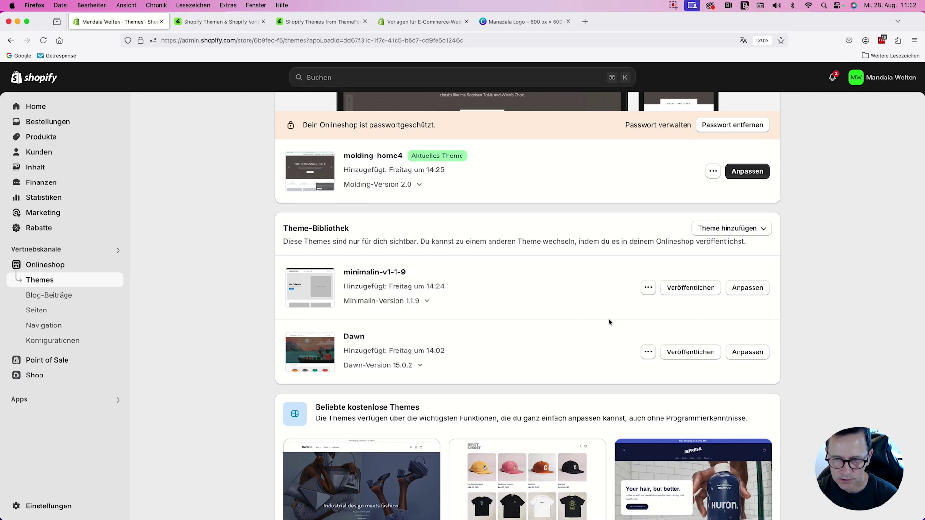
scroll(611, 314, up, 2)
scroll(626, 315, down, 1)
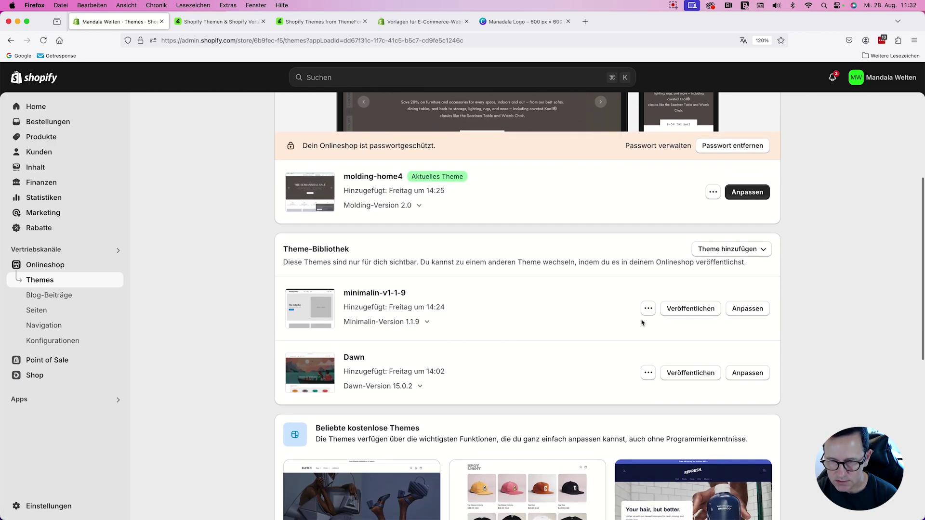
scroll(681, 378, up, 5)
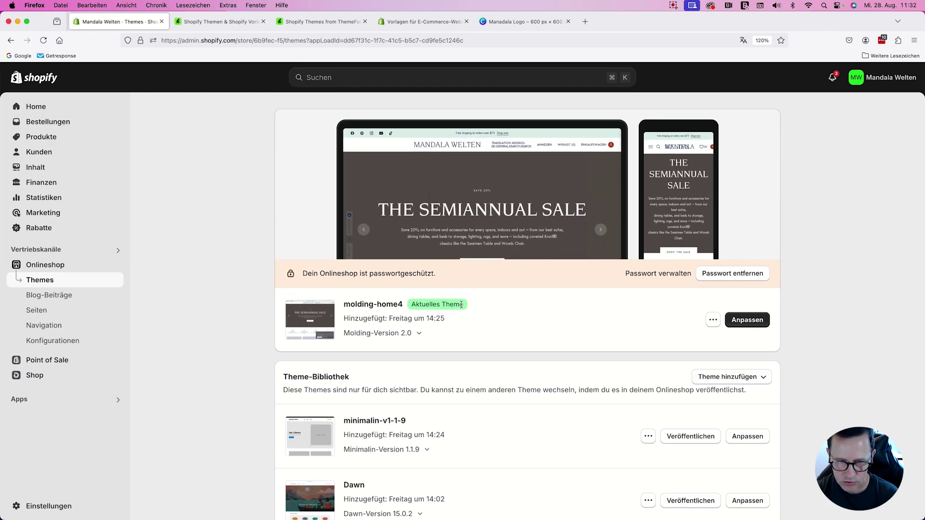
scroll(461, 304, up, 3)
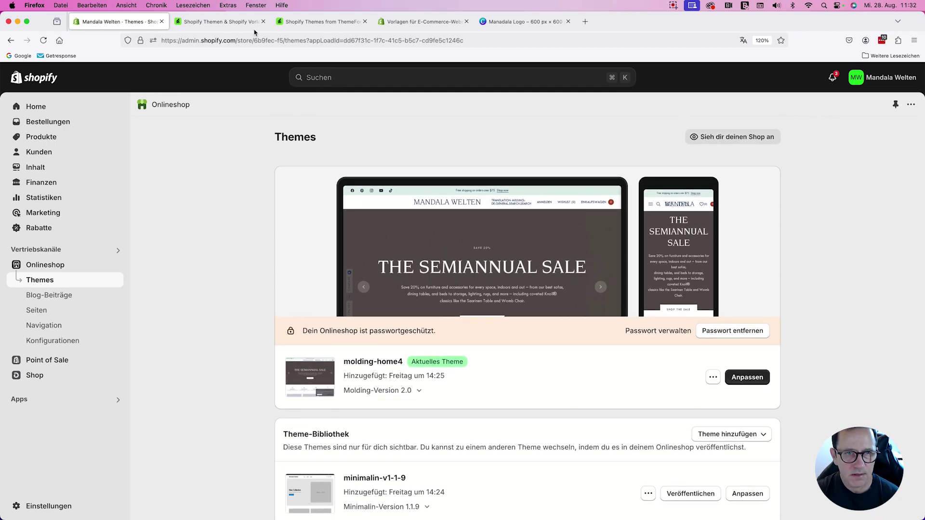
Switch to the Envato Elements Shopify catalogue and highlight the item count beside the Shopify category filter
click(219, 24)
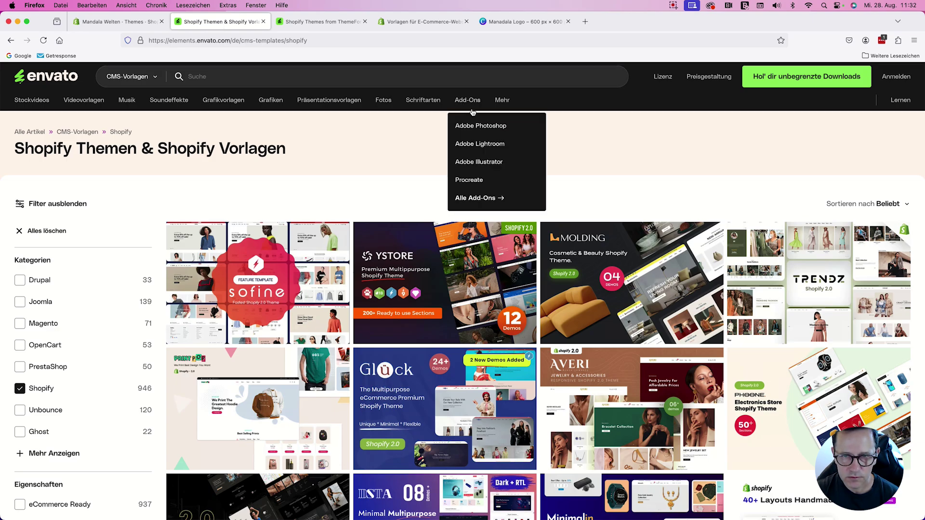
mouse_move(502, 100)
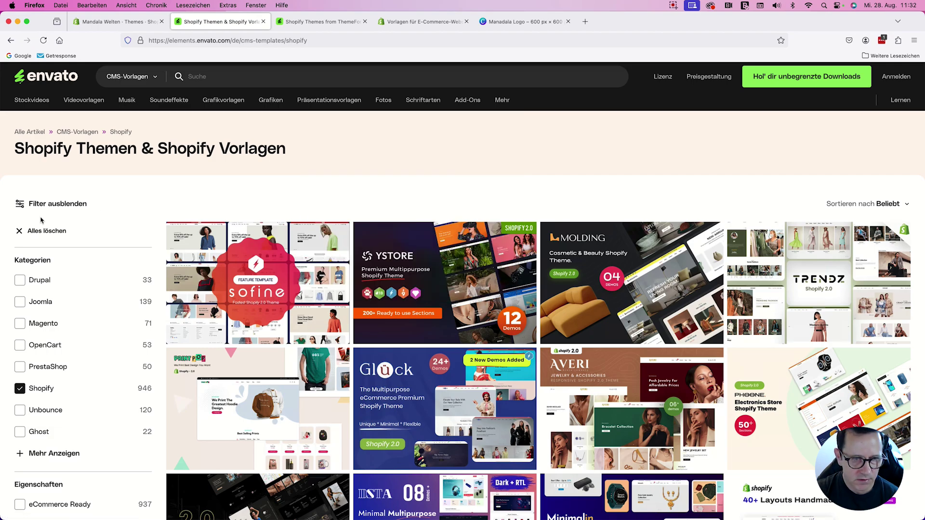
scroll(120, 380, down, 2)
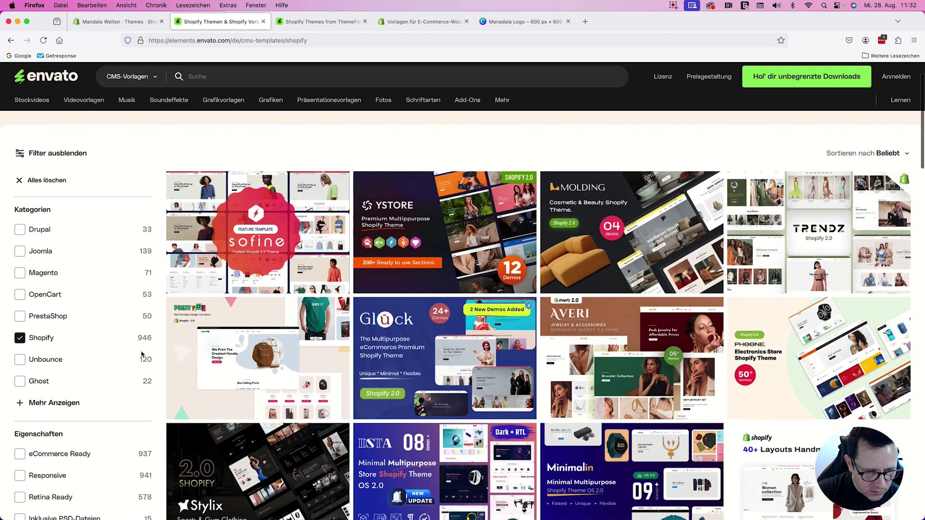
drag(137, 336, 154, 340)
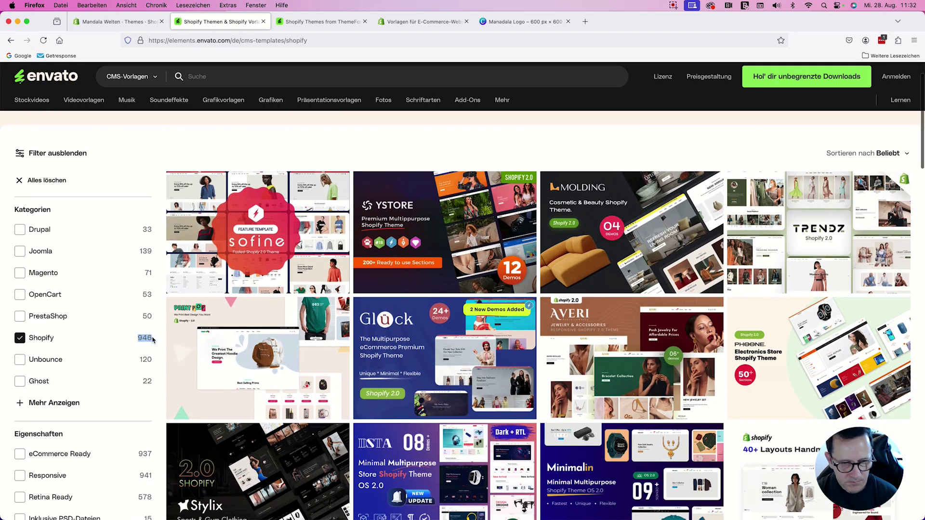
scroll(450, 293, down, 3)
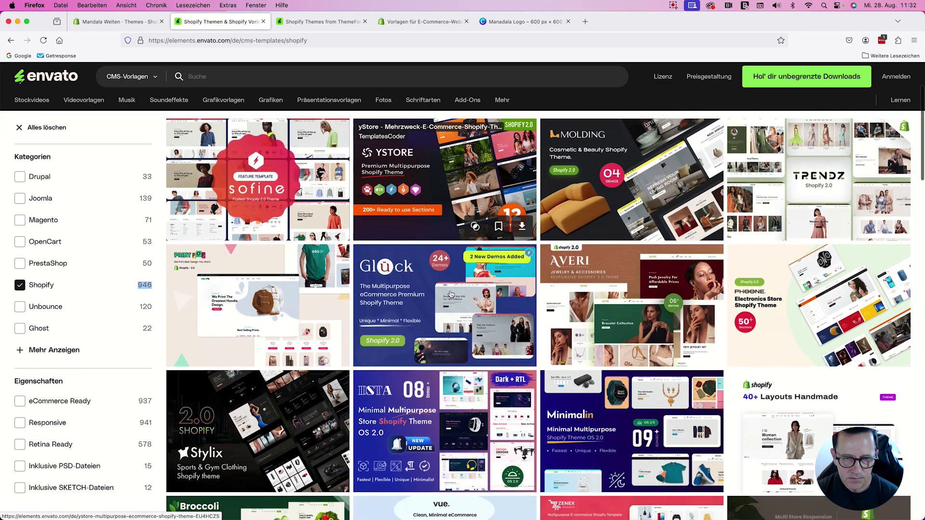
scroll(114, 213, up, 5)
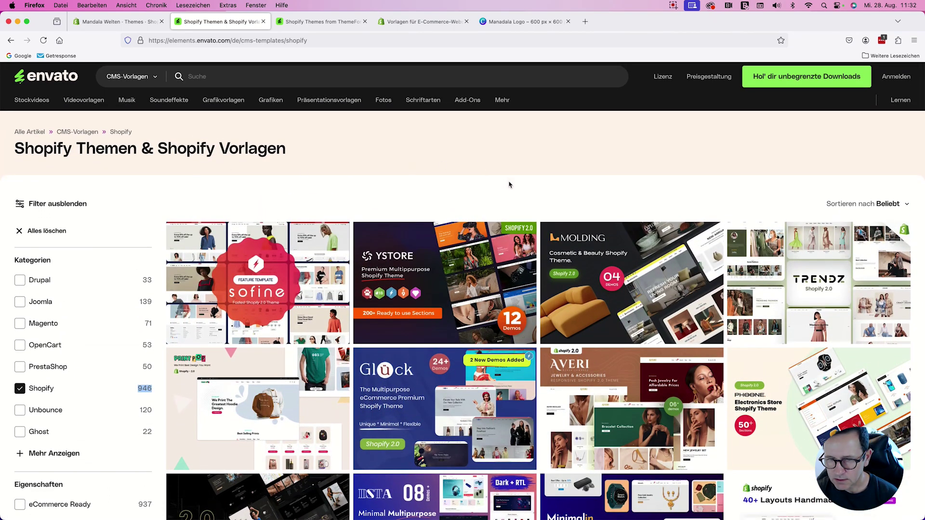
Browse the Shopify theme thumbnails in the Envato Elements catalogue and return to the page heading
scroll(510, 185, down, 7)
scroll(452, 258, up, 7)
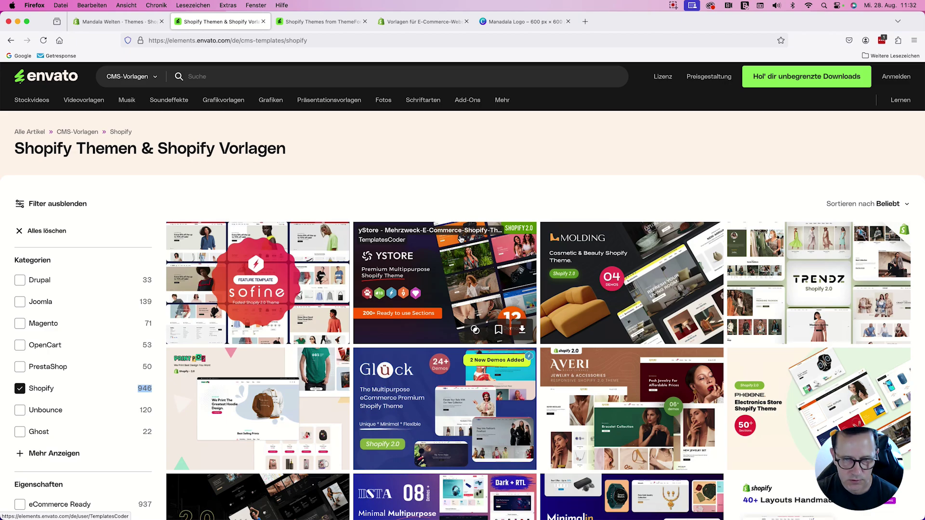
scroll(460, 239, down, 5)
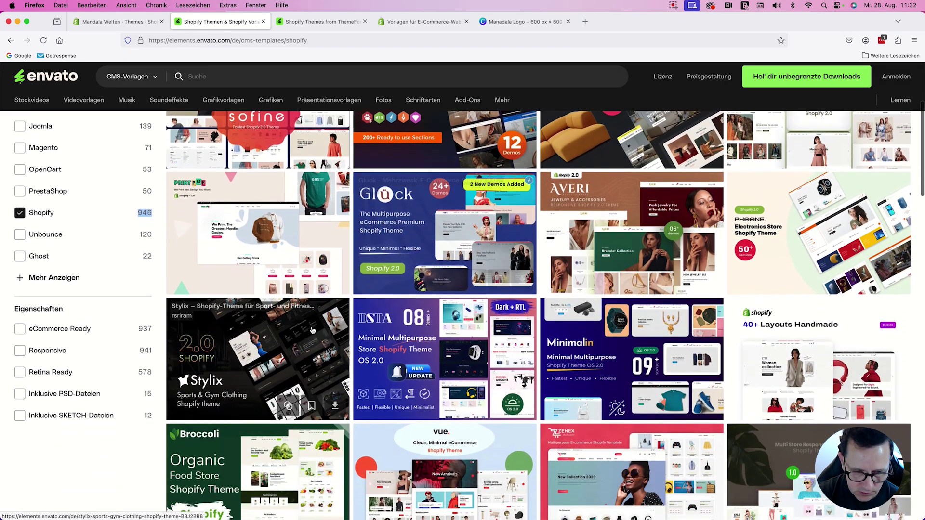
scroll(311, 332, down, 3)
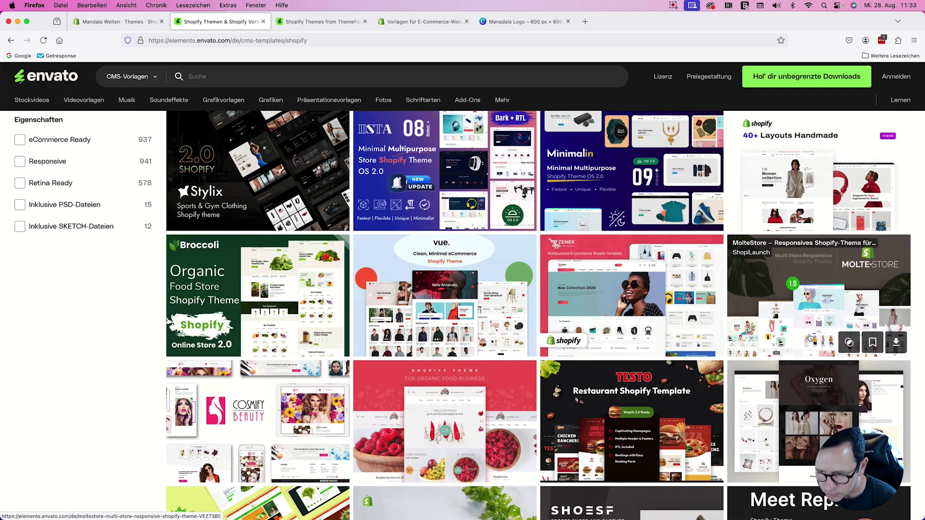
scroll(723, 337, down, 5)
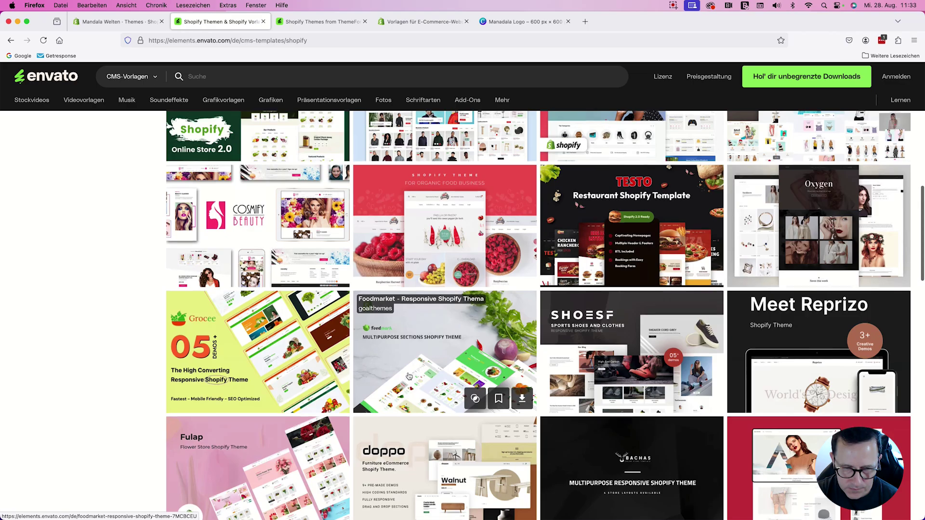
scroll(289, 313, up, 15)
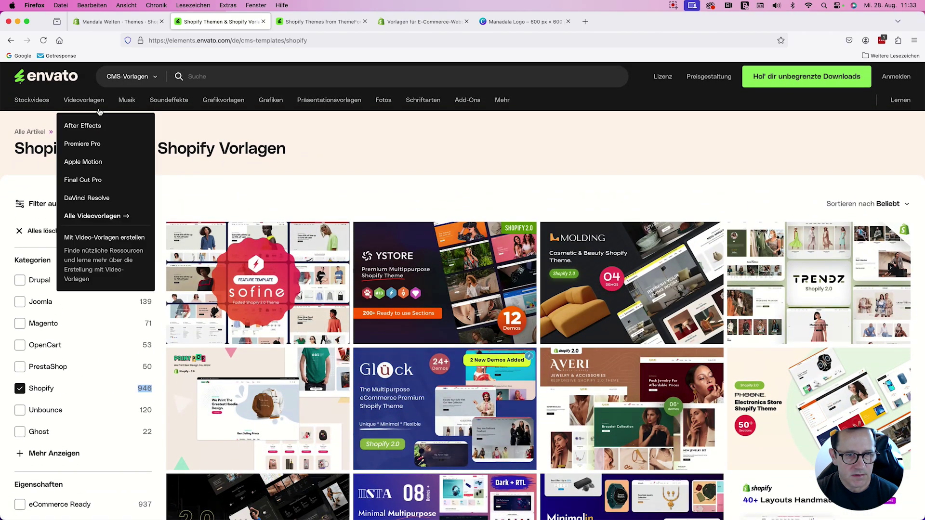
drag(288, 152, 35, 151)
Switch to the ThemeForest Shopify themes page and highlight the item count beside the Shopify category
click(330, 22)
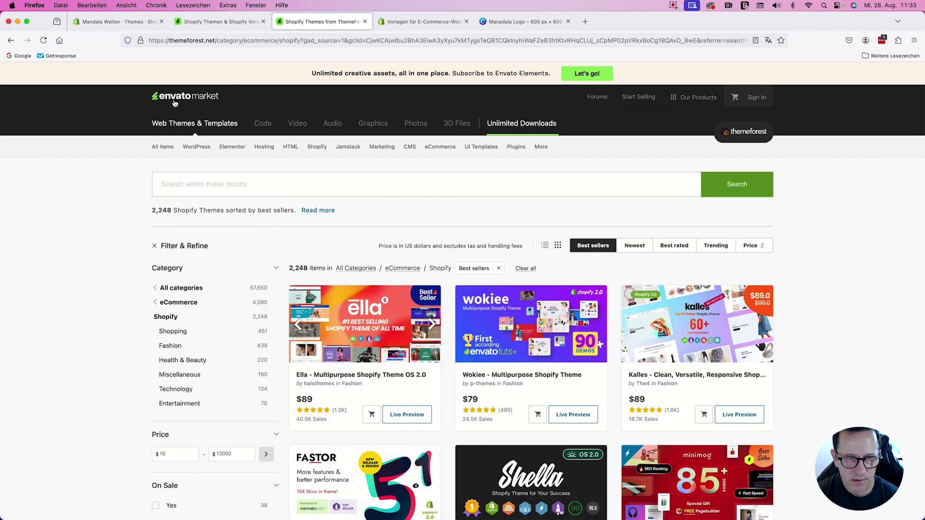
scroll(689, 228, down, 3)
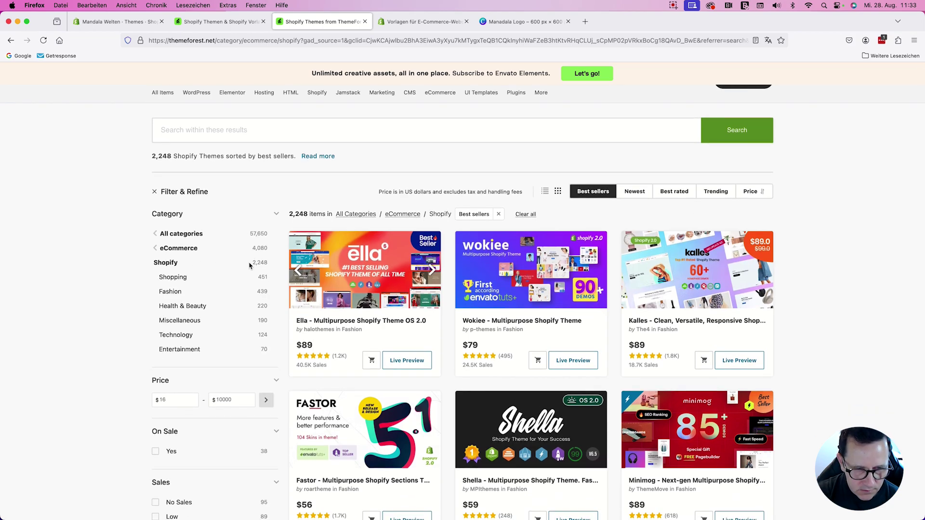
drag(253, 264, 276, 264)
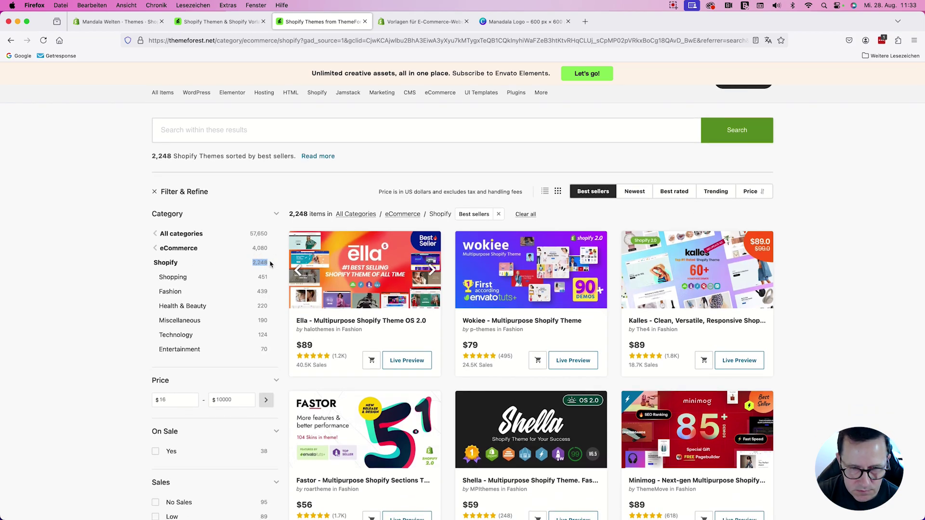
Browse the best-selling Shopify themes and their prices in the ThemeForest results and return to the start of the page
scroll(371, 275, down, 3)
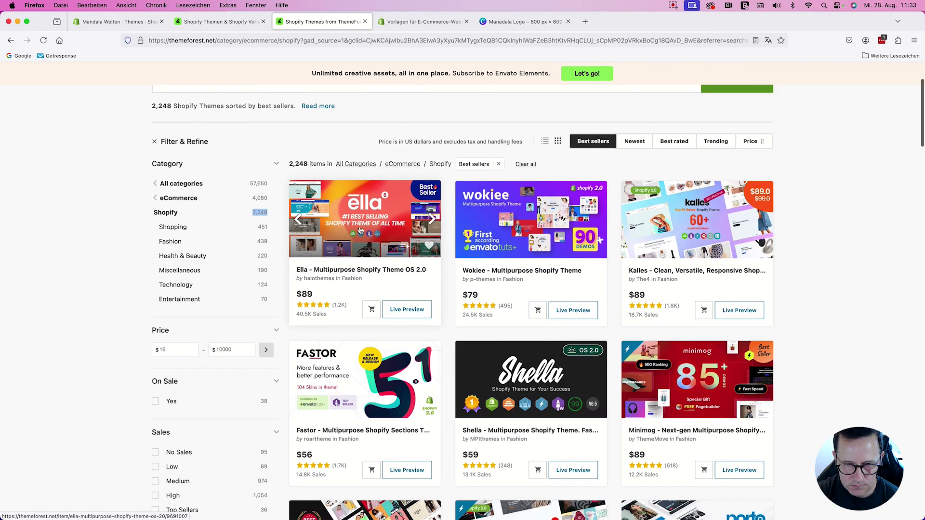
scroll(811, 303, down, 8)
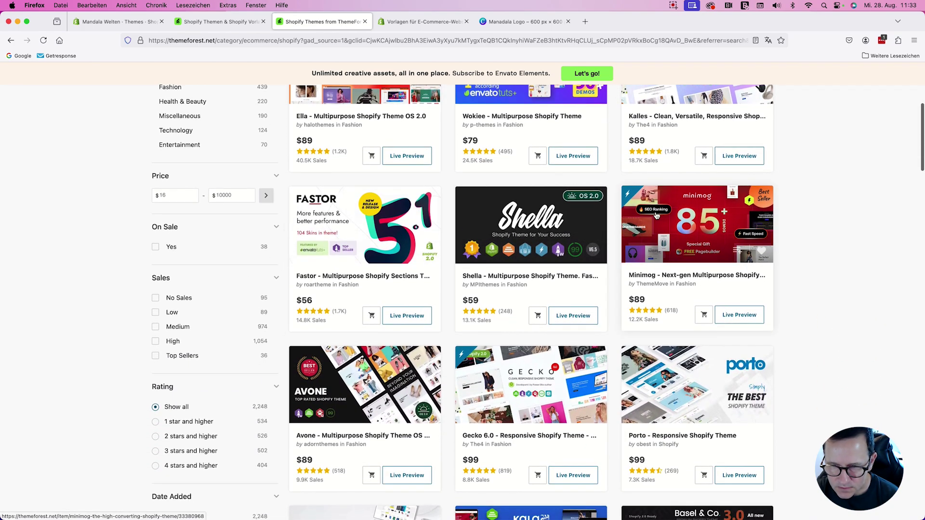
scroll(676, 225, up, 6)
scroll(679, 226, down, 10)
scroll(680, 225, down, 15)
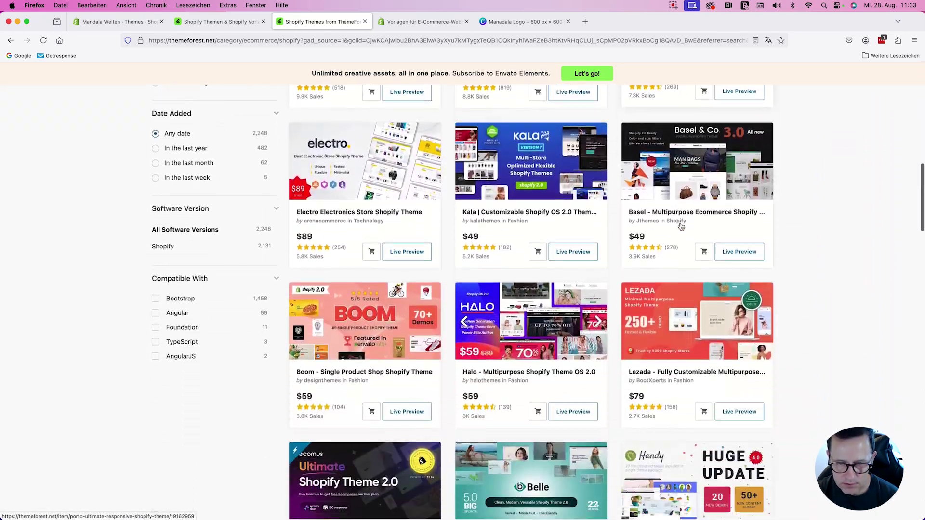
scroll(681, 226, down, 15)
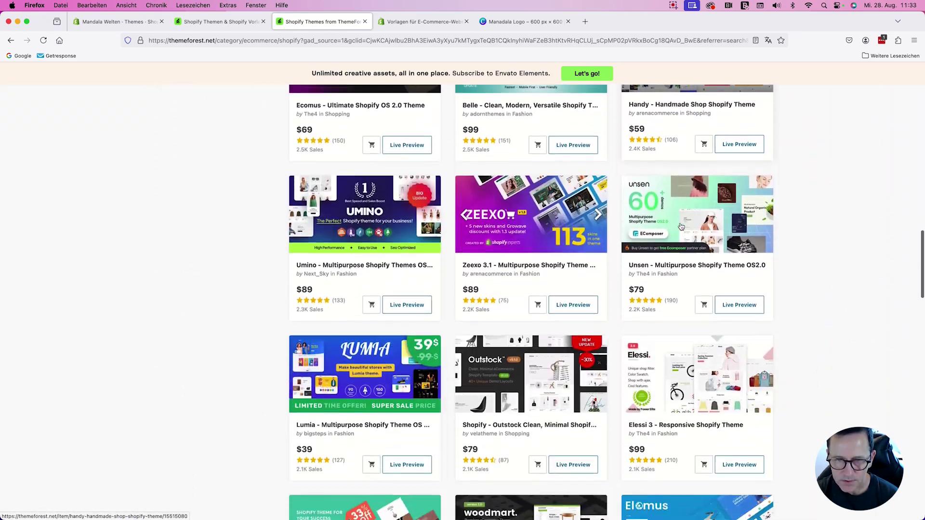
scroll(681, 225, up, 20)
scroll(680, 226, up, 9)
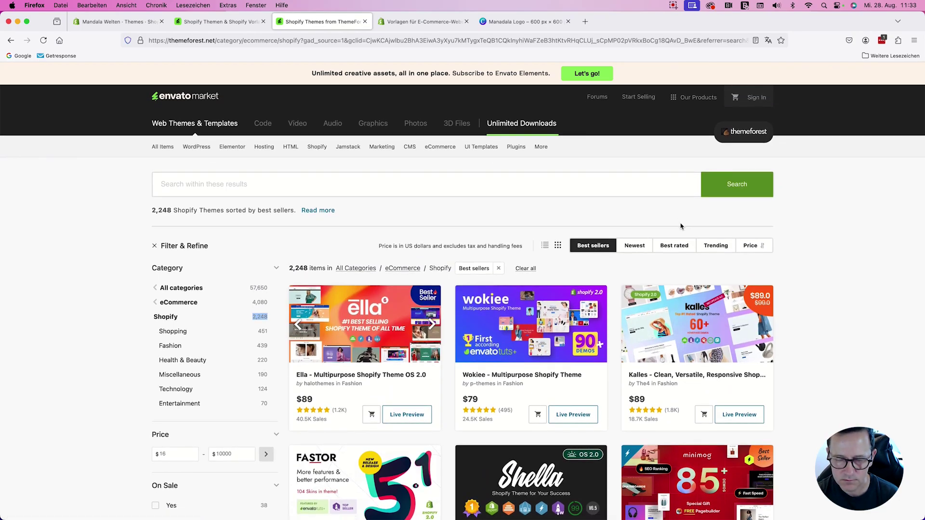
Switch to the official Shopify theme store and look through its landing page
mouse_move(431, 29)
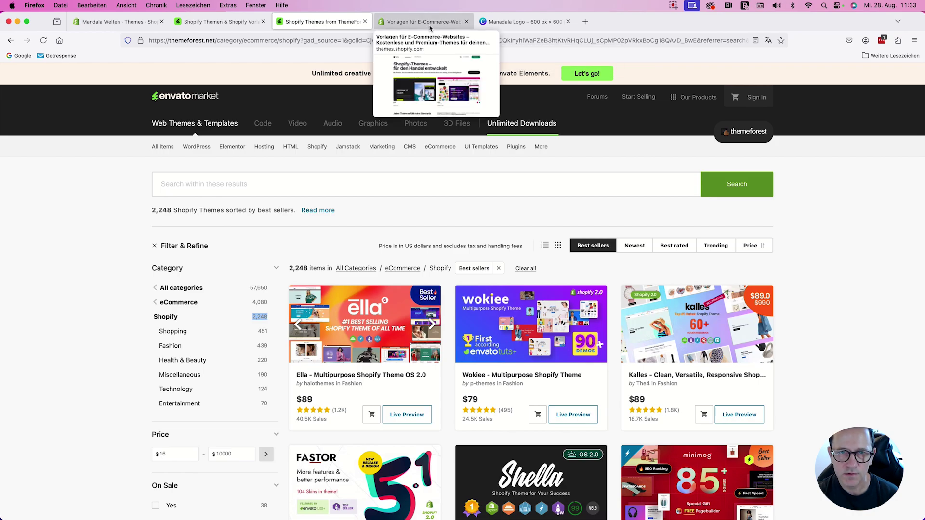
click(430, 28)
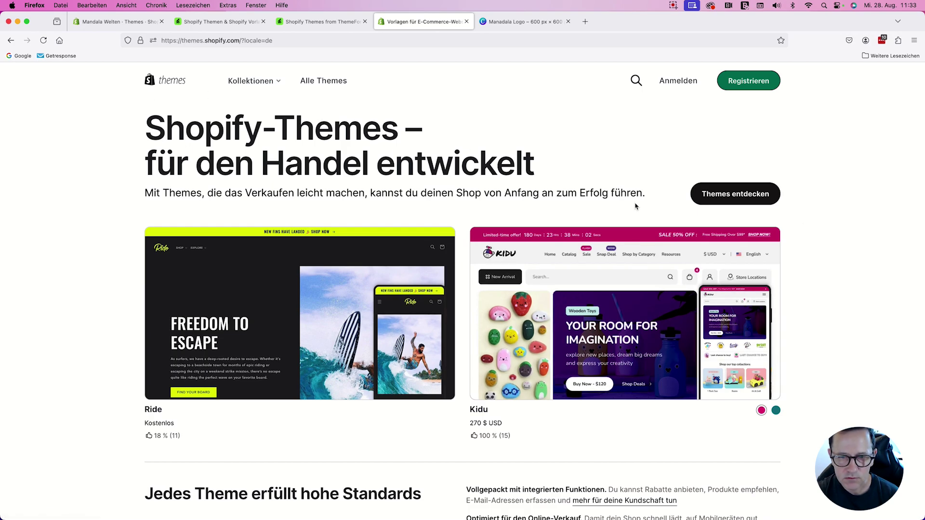
scroll(635, 206, down, 12)
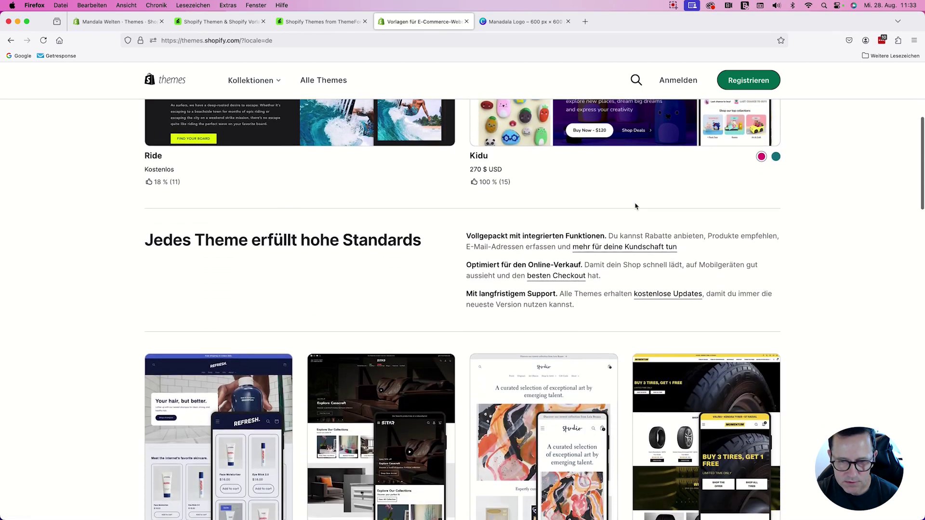
scroll(634, 206, down, 15)
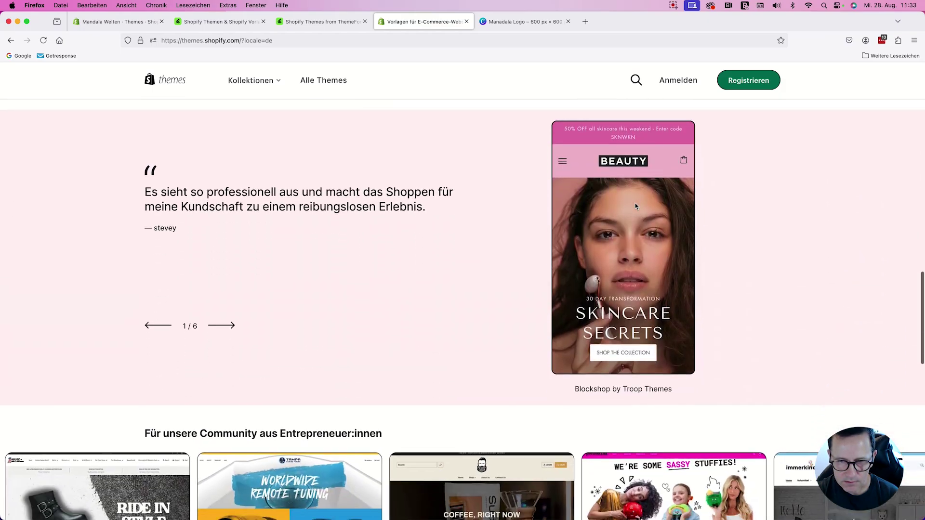
scroll(634, 206, down, 5)
scroll(634, 206, up, 20)
scroll(634, 207, up, 5)
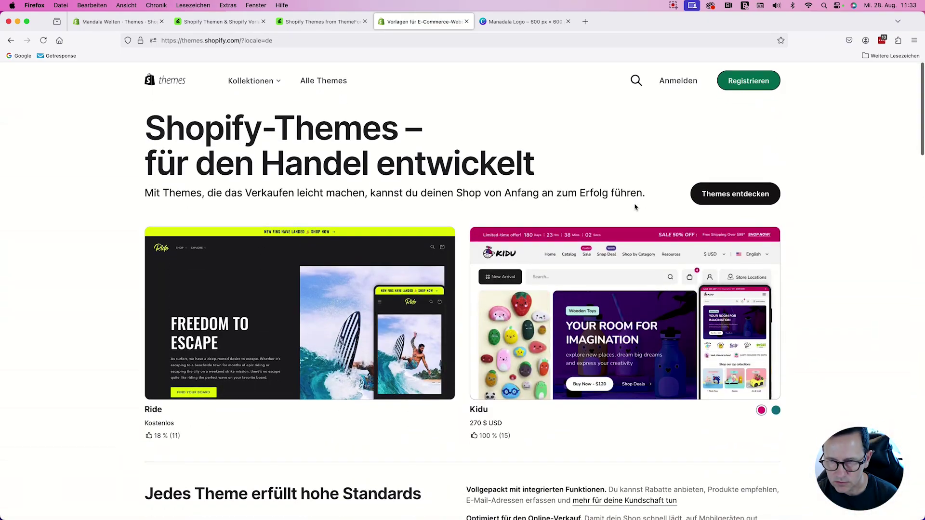
Open the full theme catalogue and filter it by the industry "Kunst und Handwerkskunst"
click(748, 199)
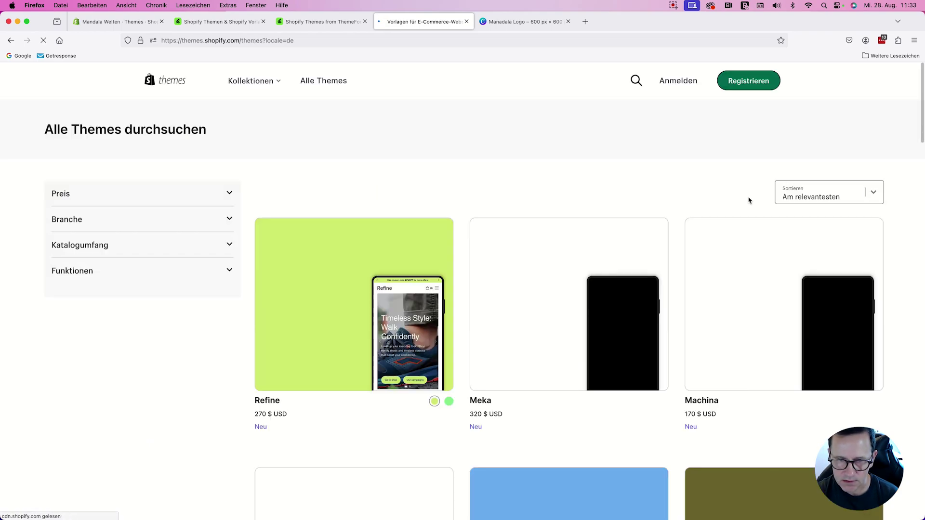
click(101, 223)
click(72, 282)
scroll(478, 361, down, 2)
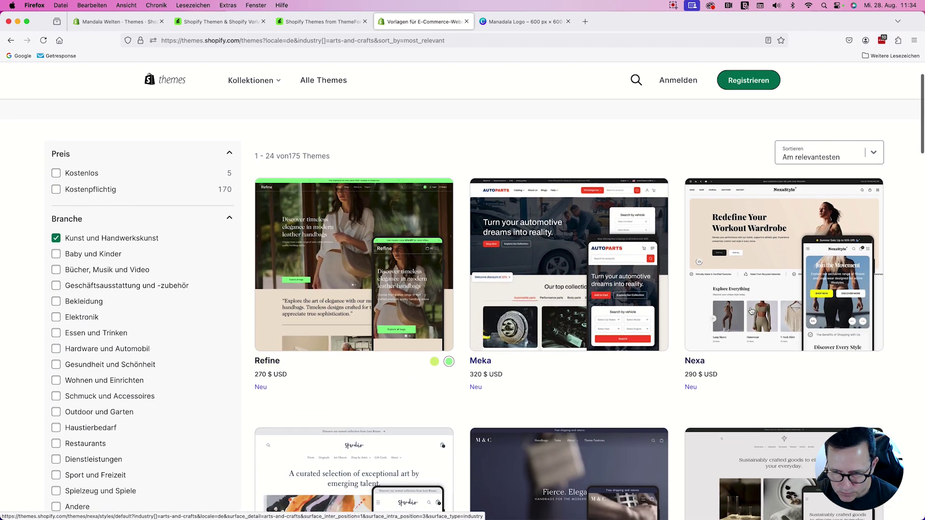
Browse the filtered arts-and-crafts themes and return to the start of the results
scroll(747, 311, down, 3)
drag(718, 303, 348, 289)
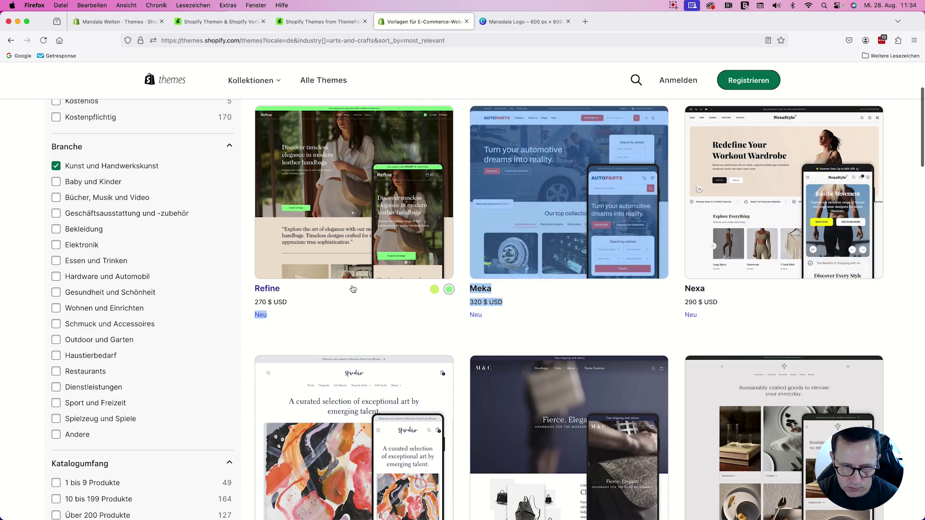
scroll(348, 289, down, 5)
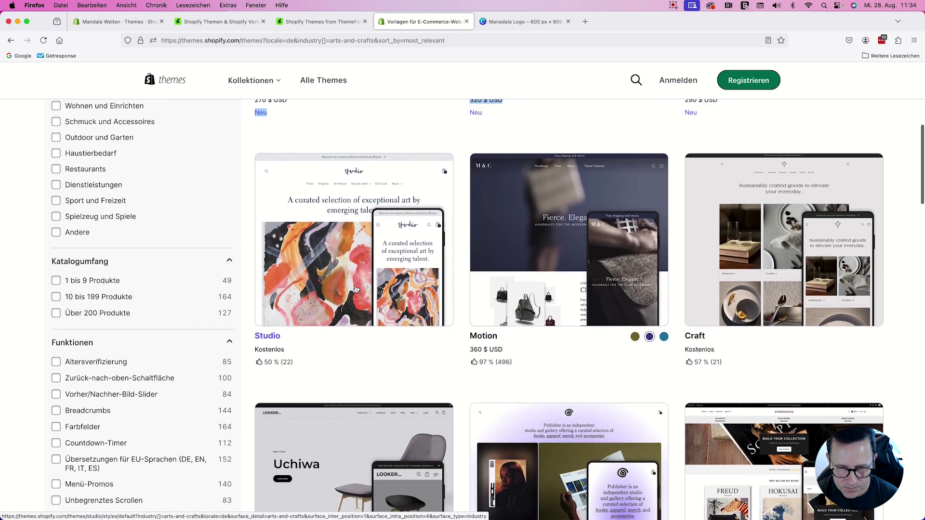
scroll(355, 289, down, 5)
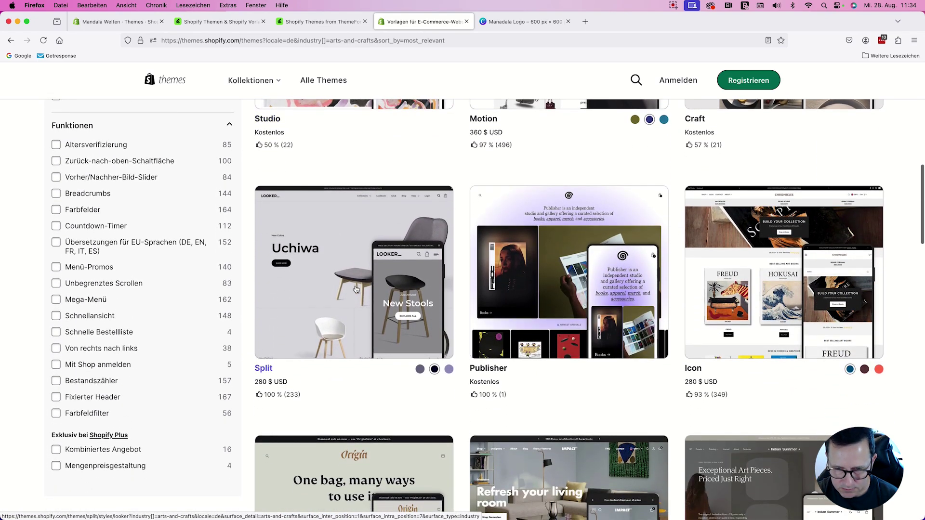
scroll(355, 289, up, 10)
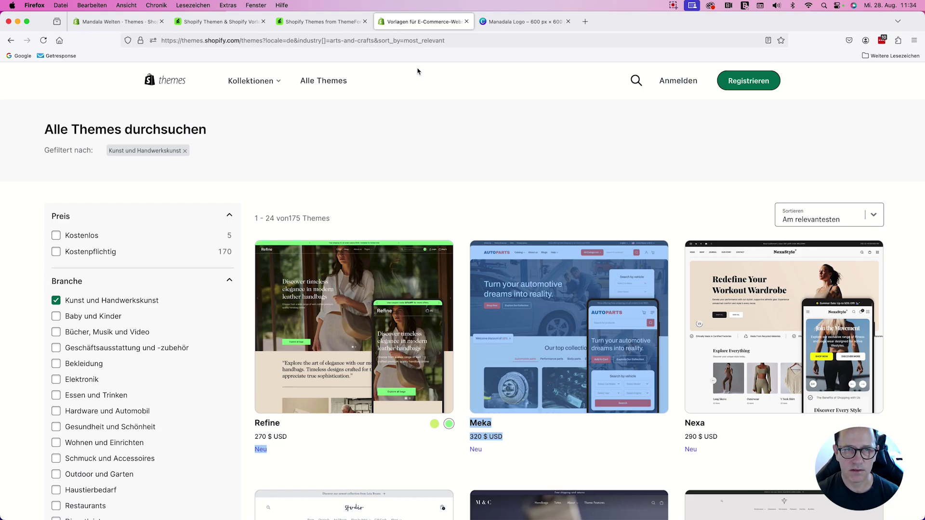
Switch back to the Envato Elements Shopify theme catalogue
click(233, 22)
click(490, 154)
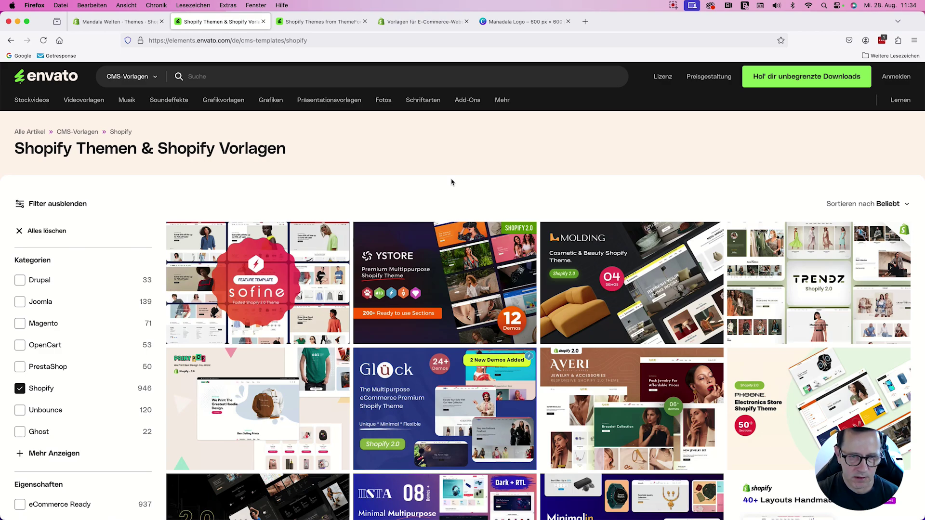
mouse_move(449, 257)
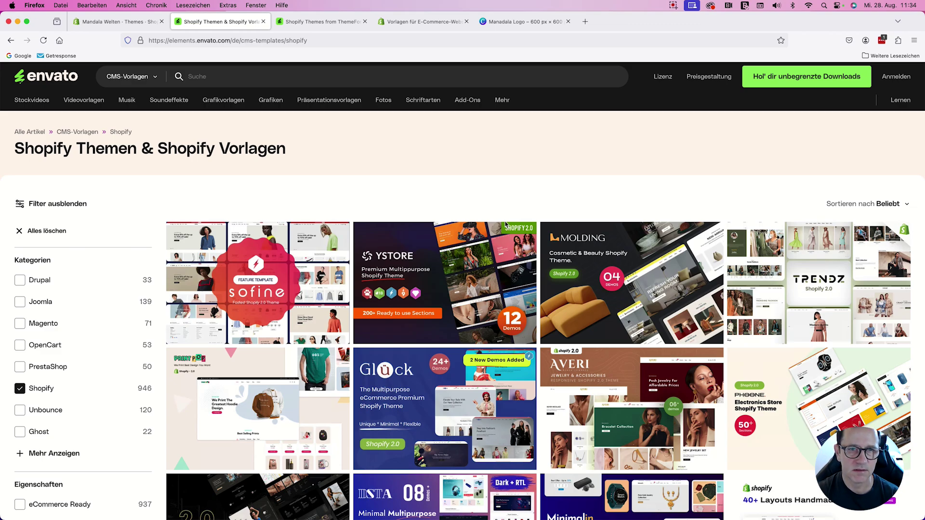
Return to the store's Themes page in the Shopify admin and review the current theme and the theme library
click(117, 23)
scroll(216, 245, down, 2)
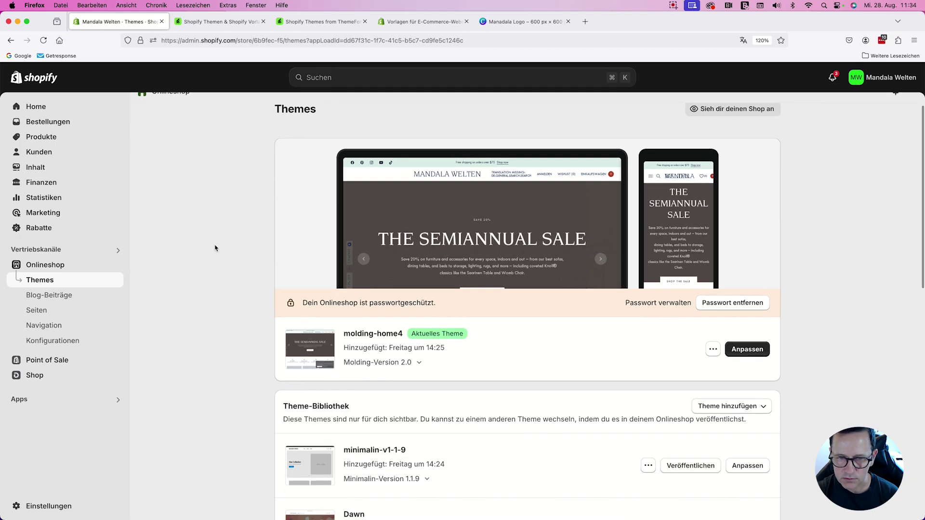
scroll(227, 231, up, 2)
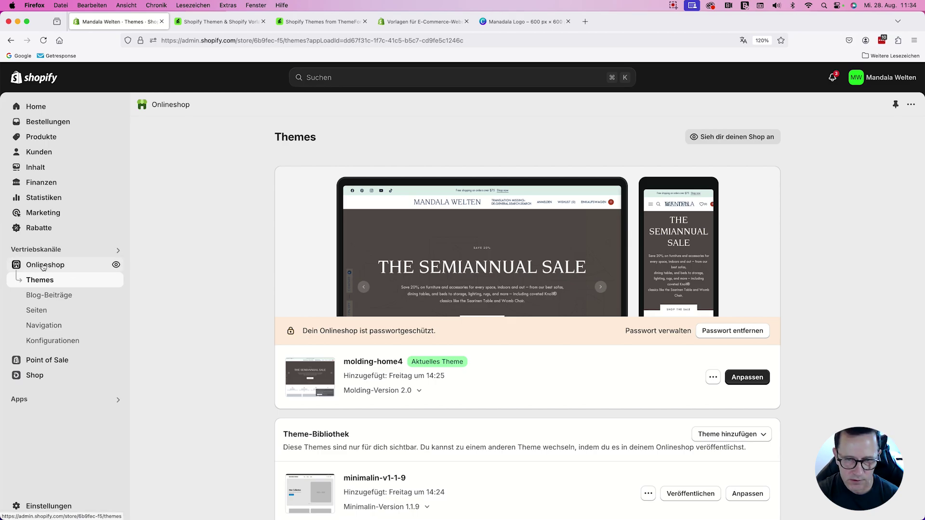
scroll(189, 287, down, 3)
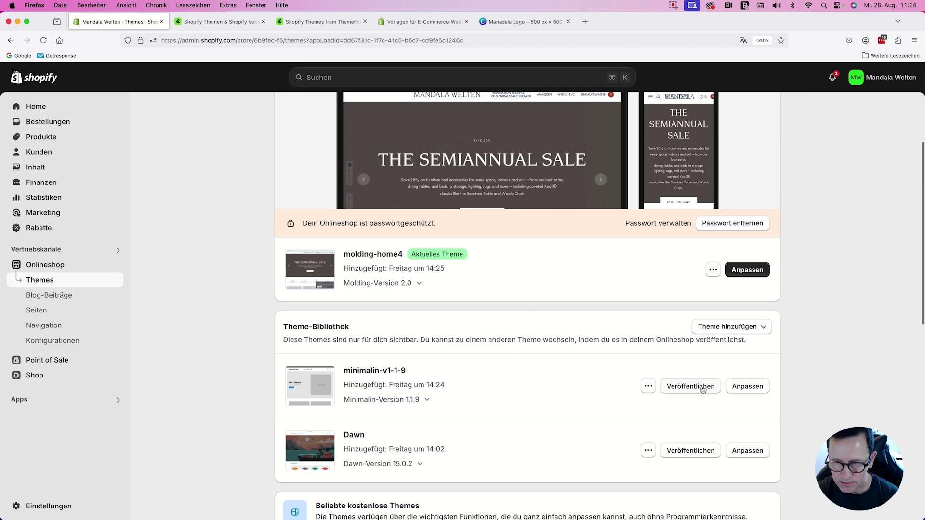
scroll(702, 388, up, 1)
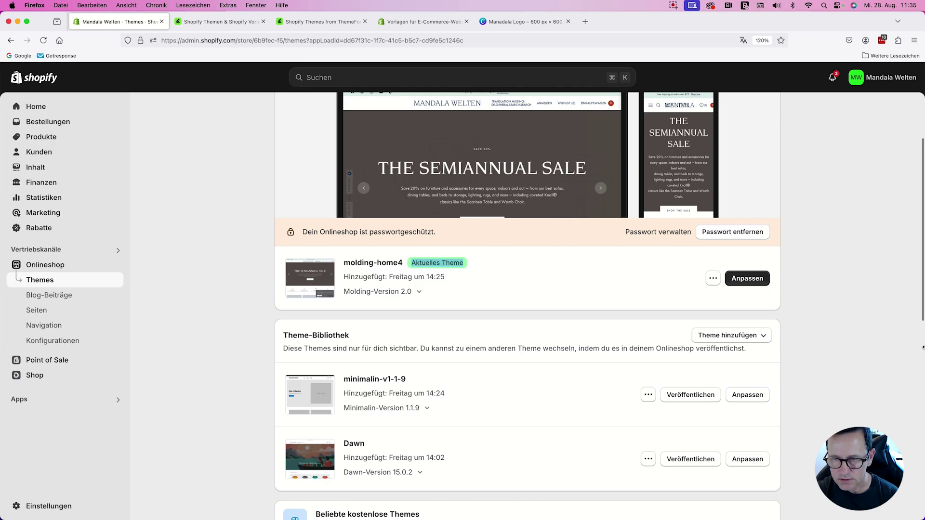
scroll(874, 348, up, 3)
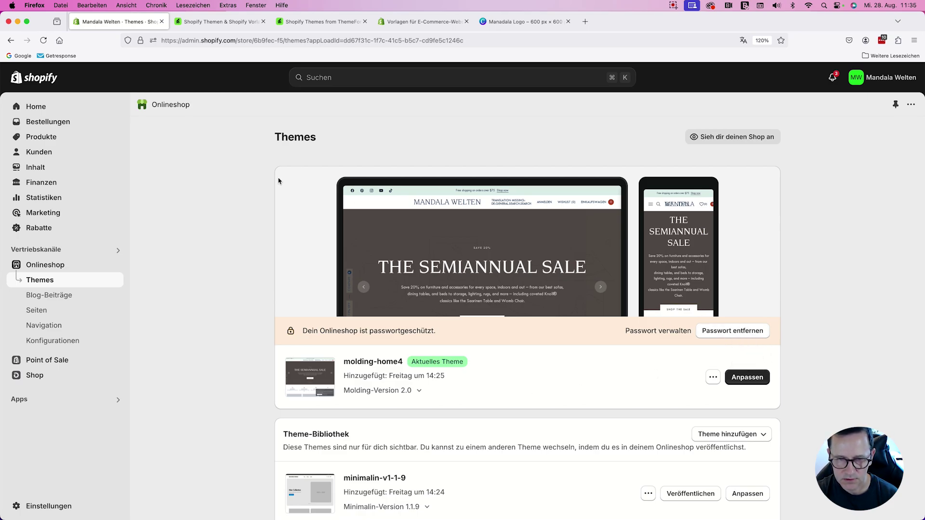
scroll(289, 176, down, 2)
scroll(898, 427, up, 2)
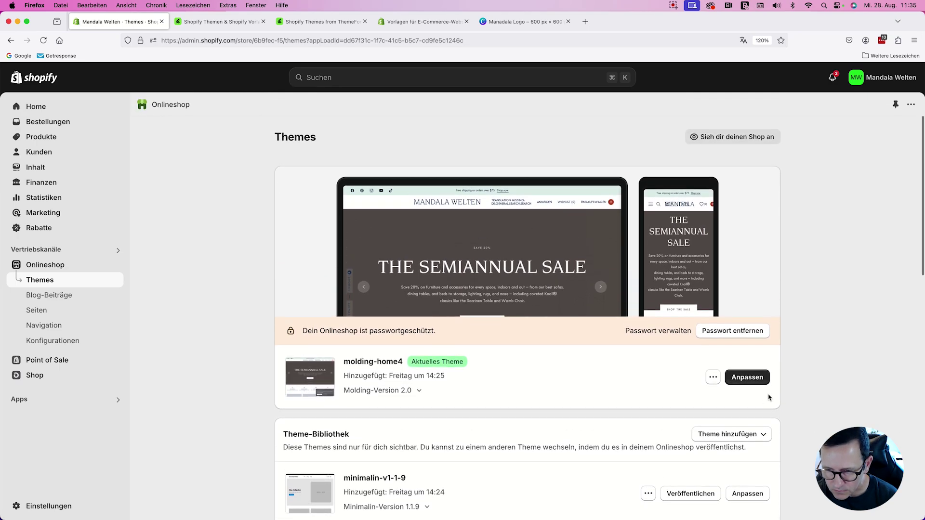
Open the current theme molding-home4 for customization and look over its homepage preview
click(754, 381)
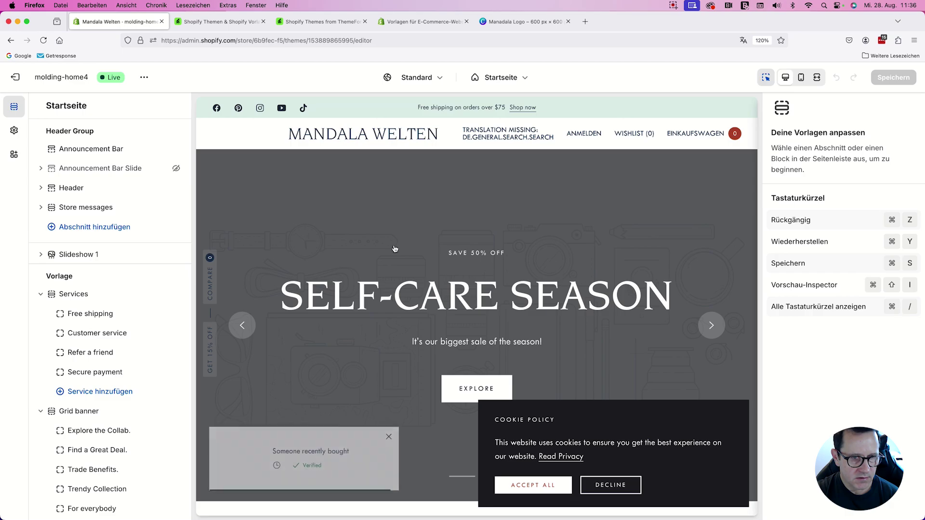
scroll(120, 278, down, 1)
scroll(120, 279, up, 1)
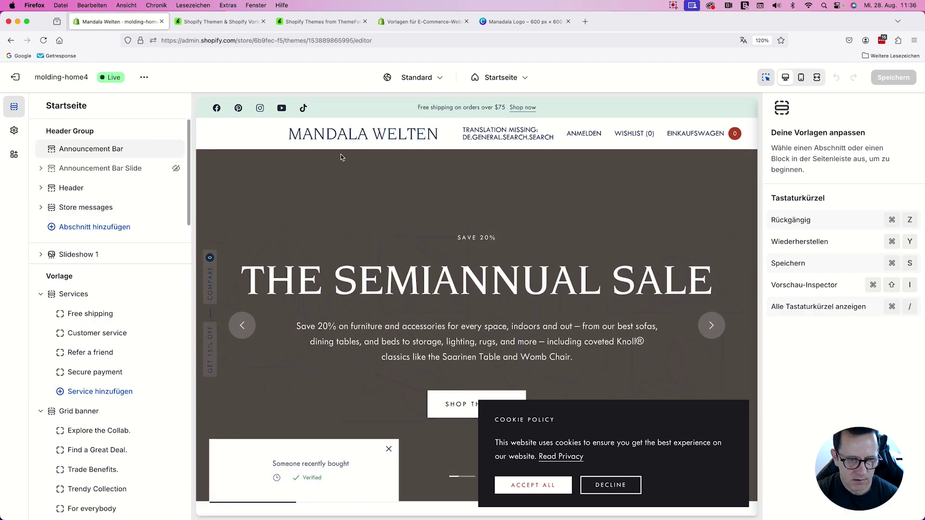
scroll(119, 264, down, 4)
scroll(284, 380, down, 8)
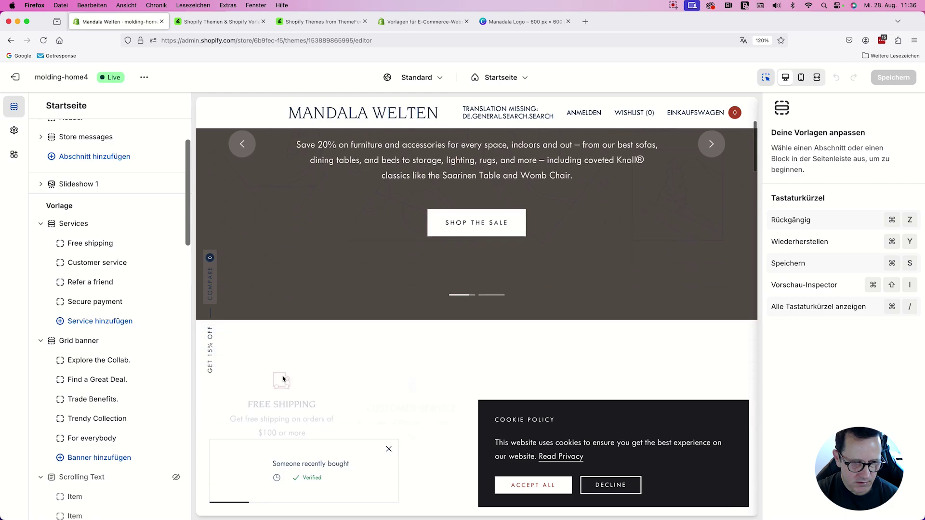
Examine the homepage template's sections, open the Grid banner section's settings, and bring the preview back to the slideshow
scroll(425, 309, down, 2)
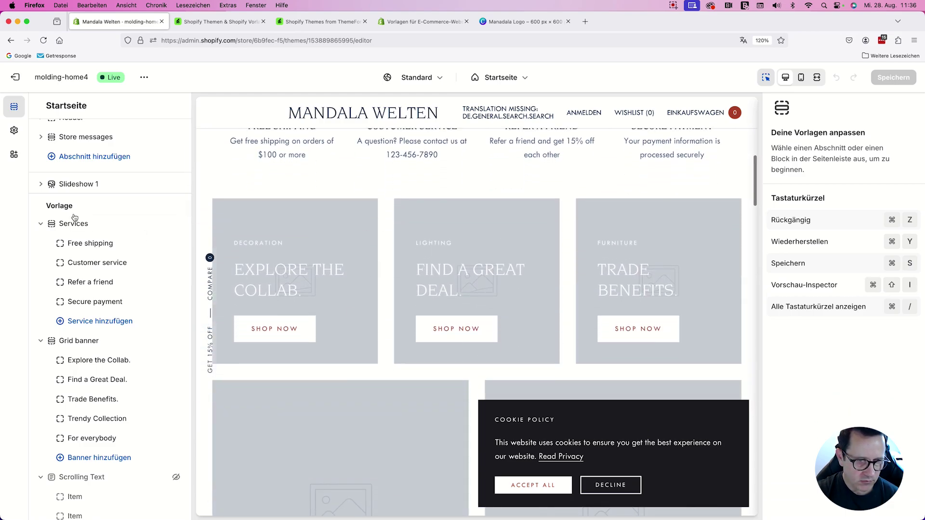
scroll(72, 279, down, 4)
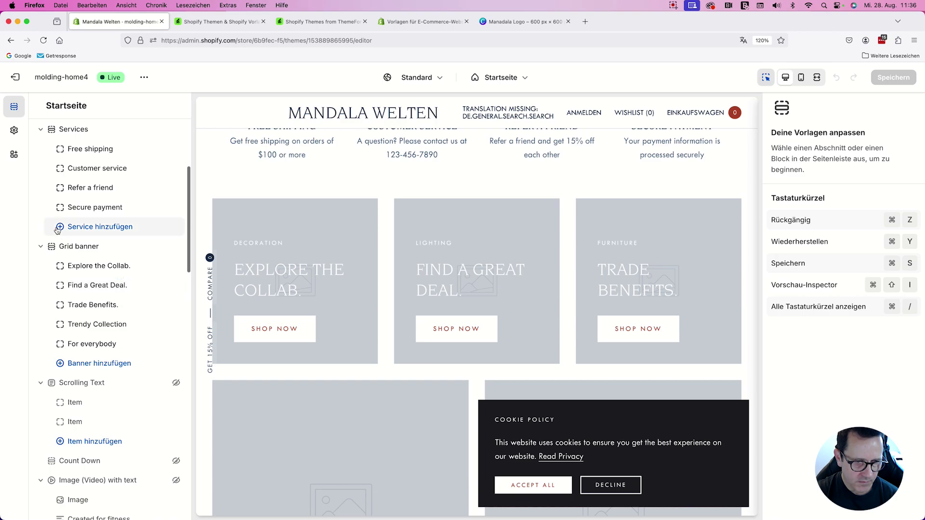
click(77, 250)
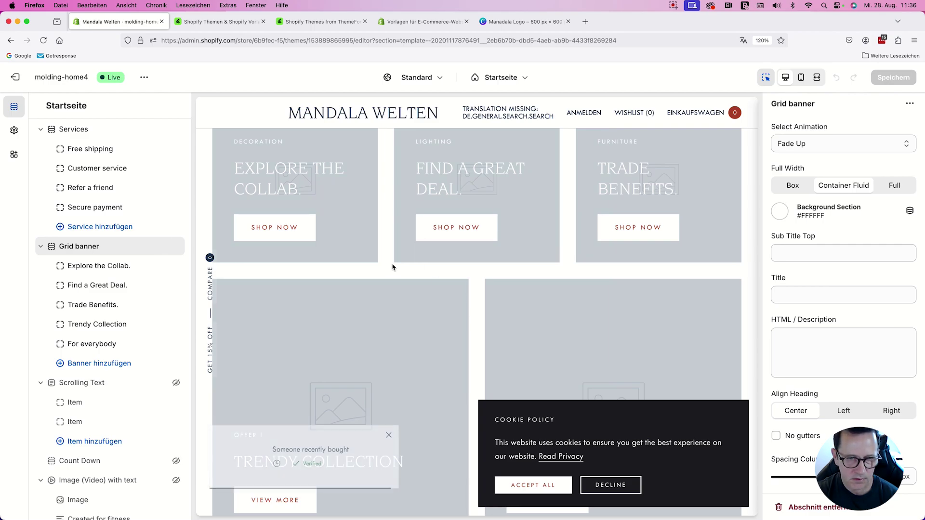
scroll(481, 241, up, 15)
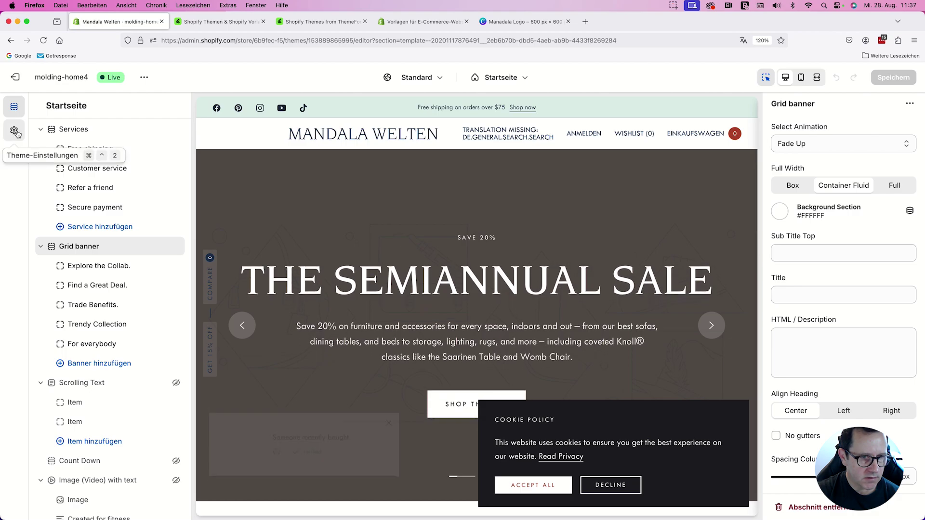
Open the Colors group in the theme settings and review the theme, page, button, alert and shipping bar colours
click(15, 131)
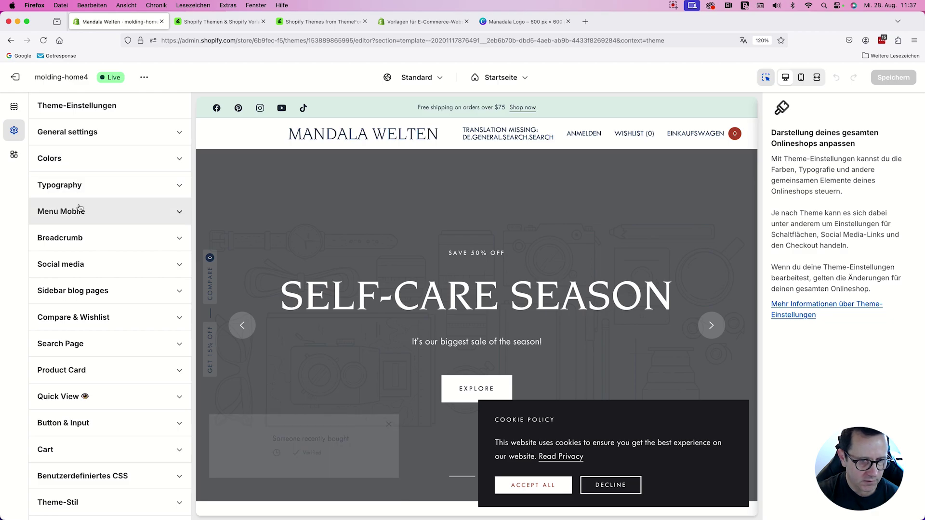
click(88, 166)
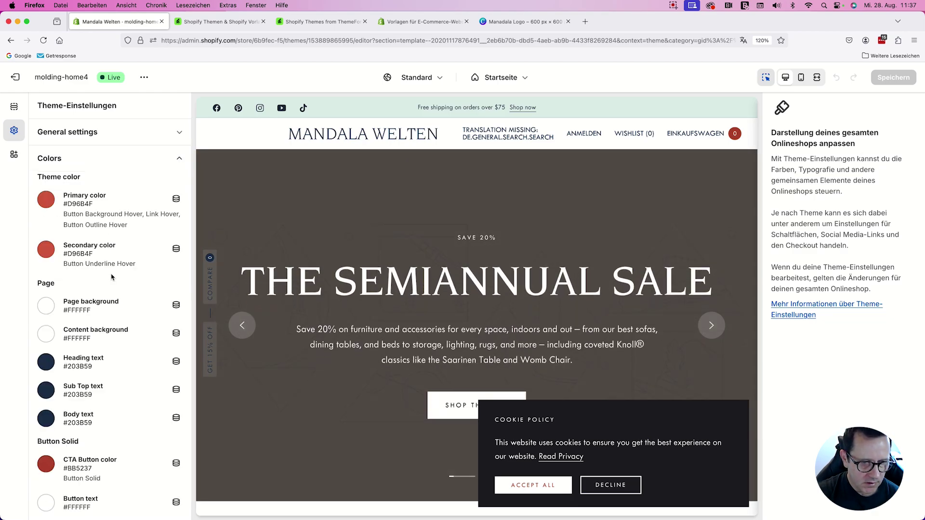
scroll(113, 277, down, 2)
scroll(113, 276, down, 3)
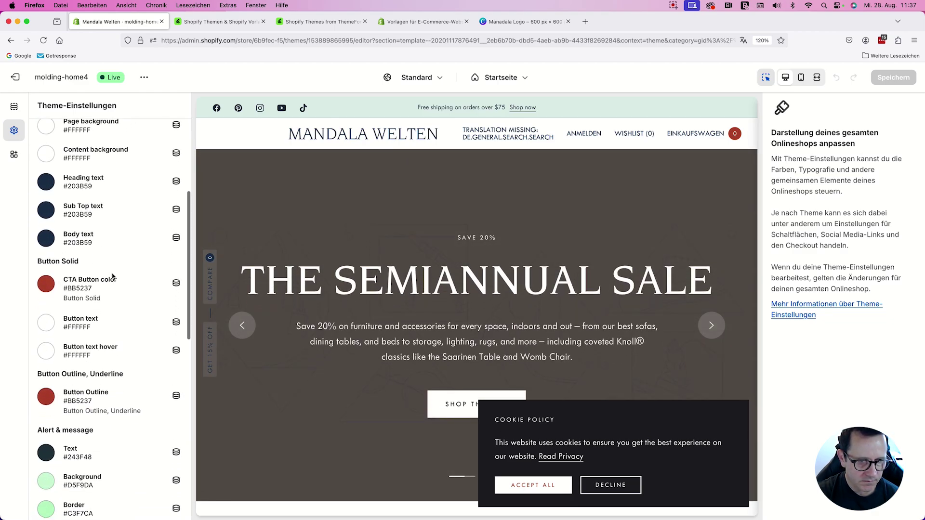
scroll(65, 235, down, 10)
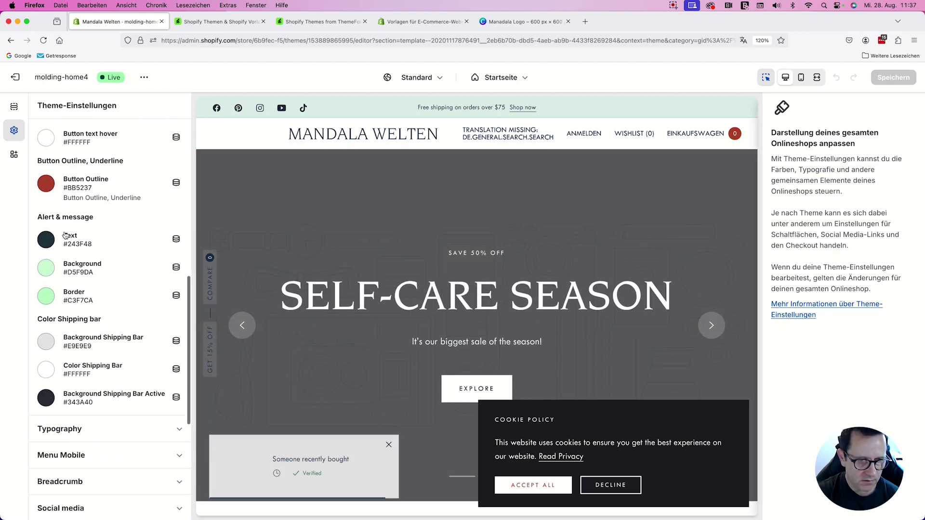
Recheck the colour settings from the page background down to the shipping bar in the open Colors group
scroll(97, 253, down, 8)
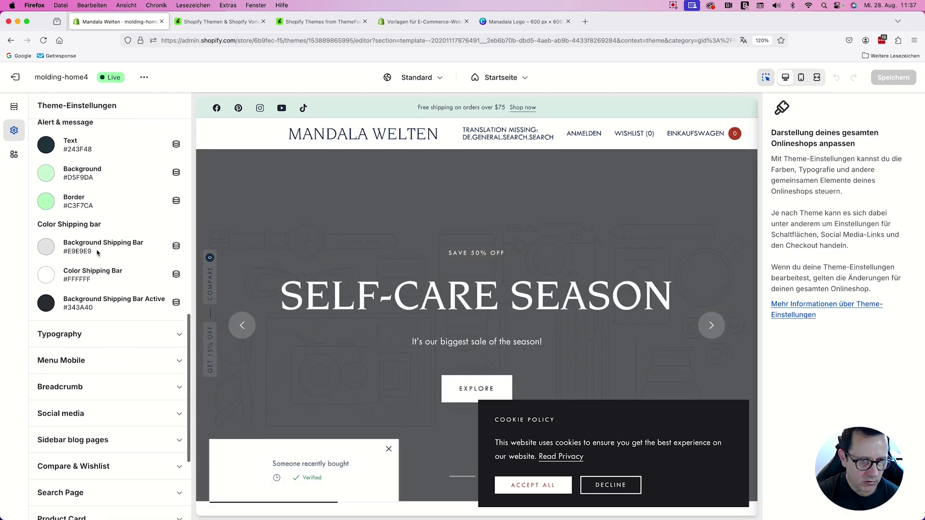
scroll(97, 253, up, 4)
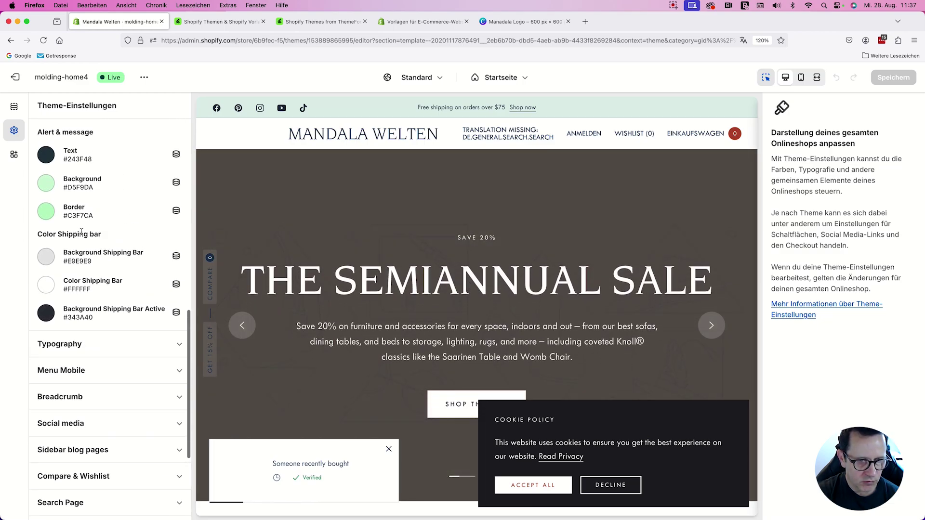
scroll(81, 232, up, 12)
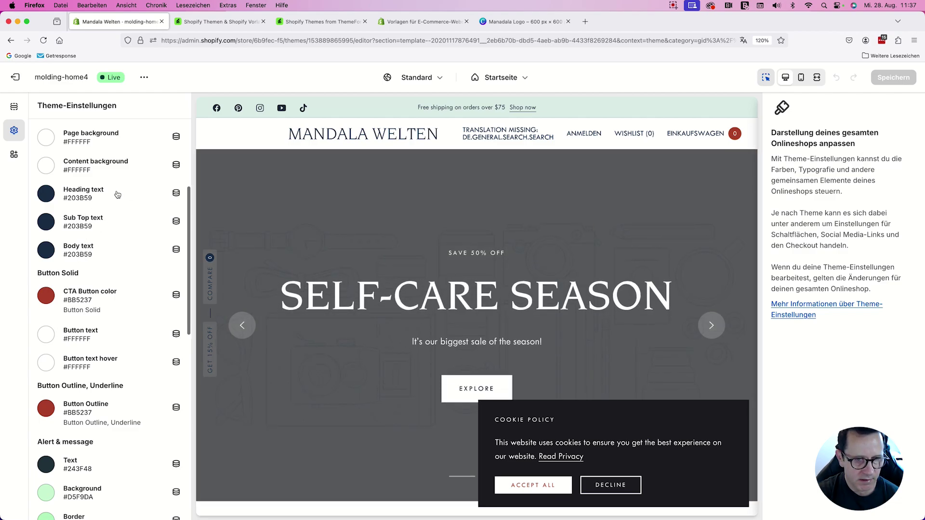
scroll(117, 194, down, 15)
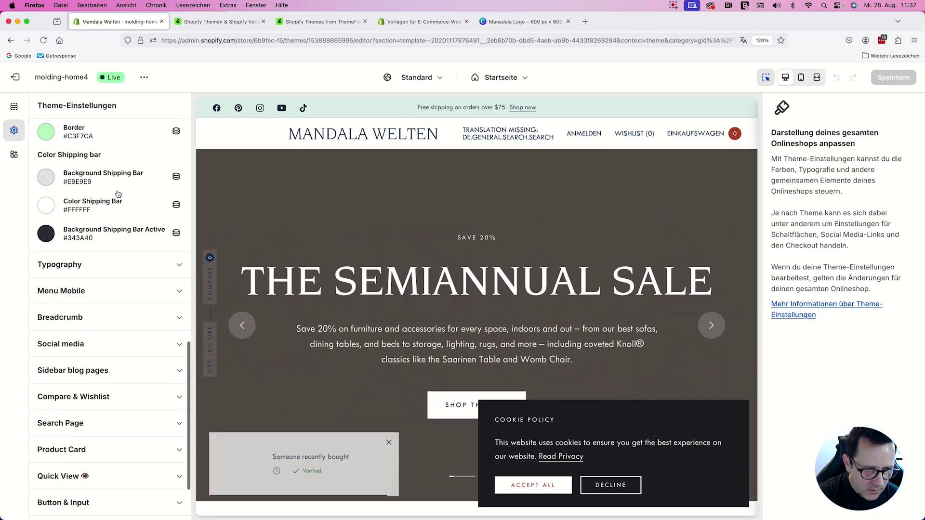
scroll(118, 194, down, 1)
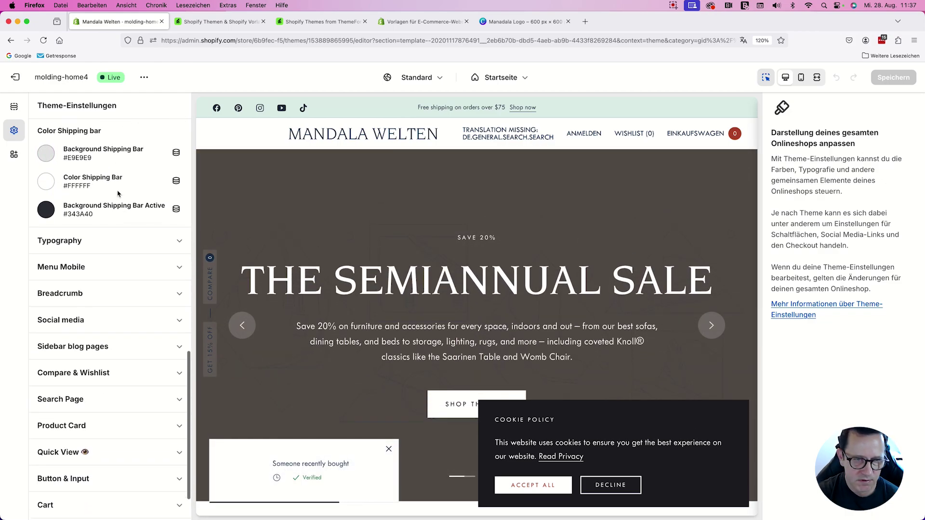
Open the Typography group, review its fonts, slideshow title and heading settings, and collapse the expanded setting groups
click(117, 240)
scroll(115, 251, down, 10)
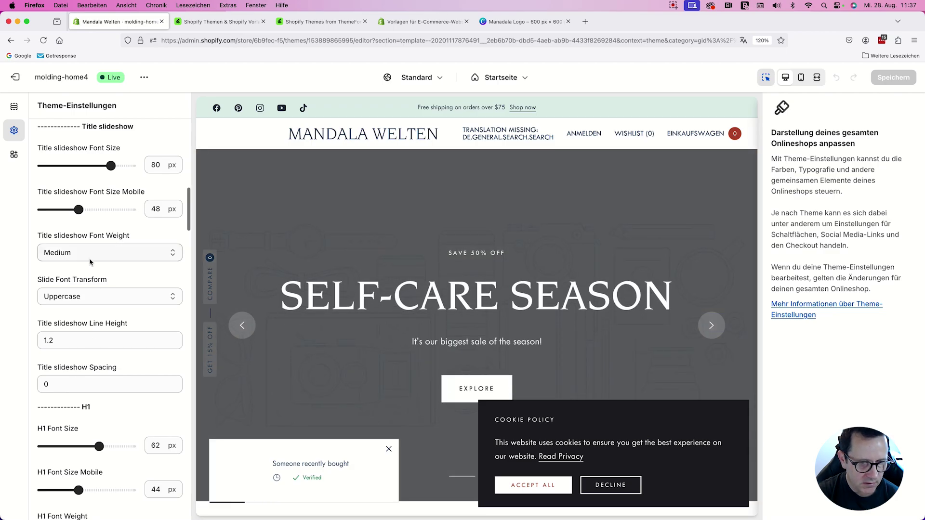
scroll(90, 262, down, 2)
scroll(92, 263, down, 15)
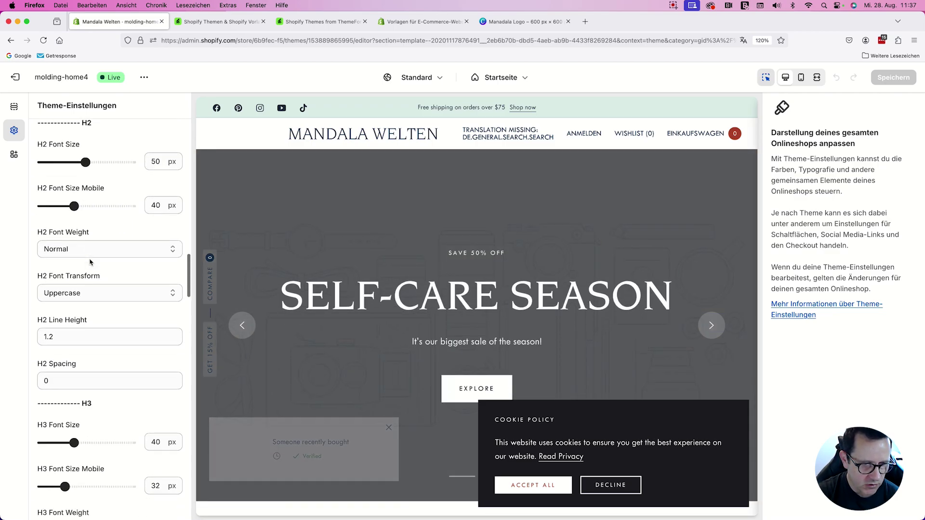
scroll(93, 262, up, 15)
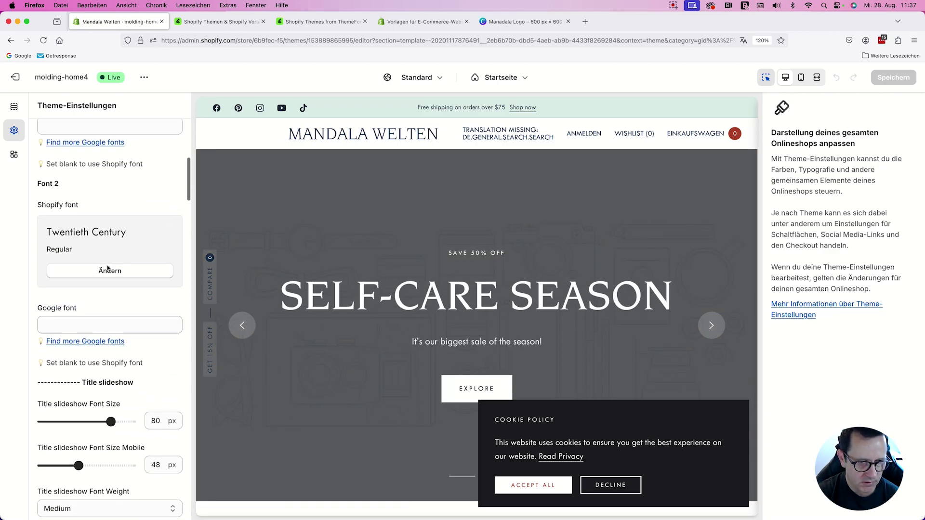
scroll(93, 272, up, 8)
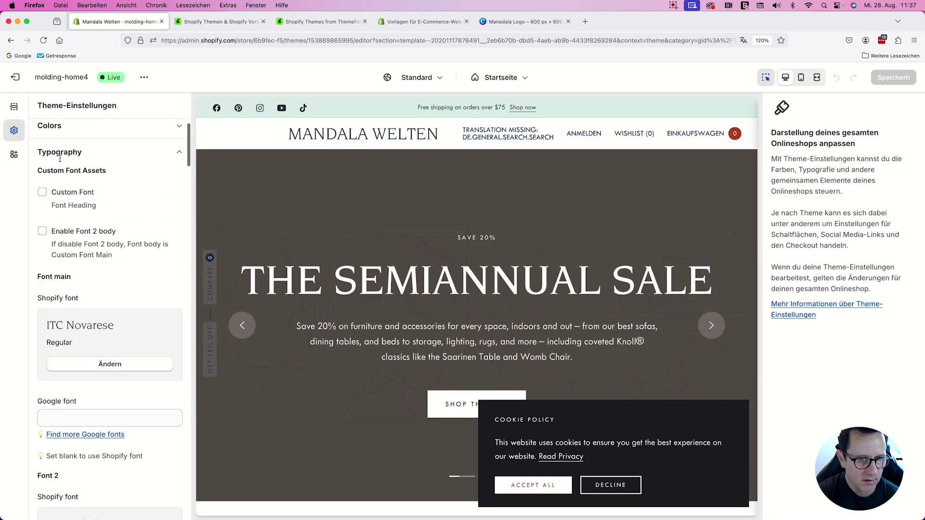
click(92, 161)
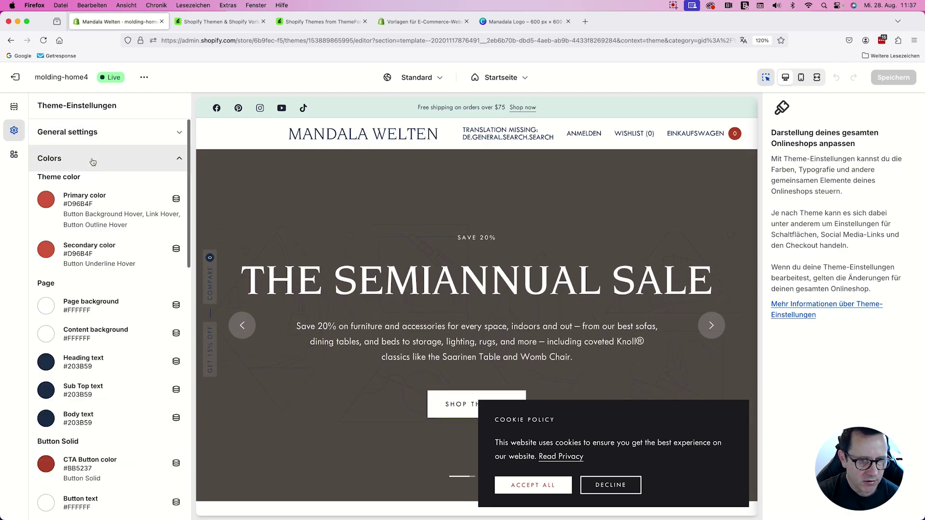
click(93, 159)
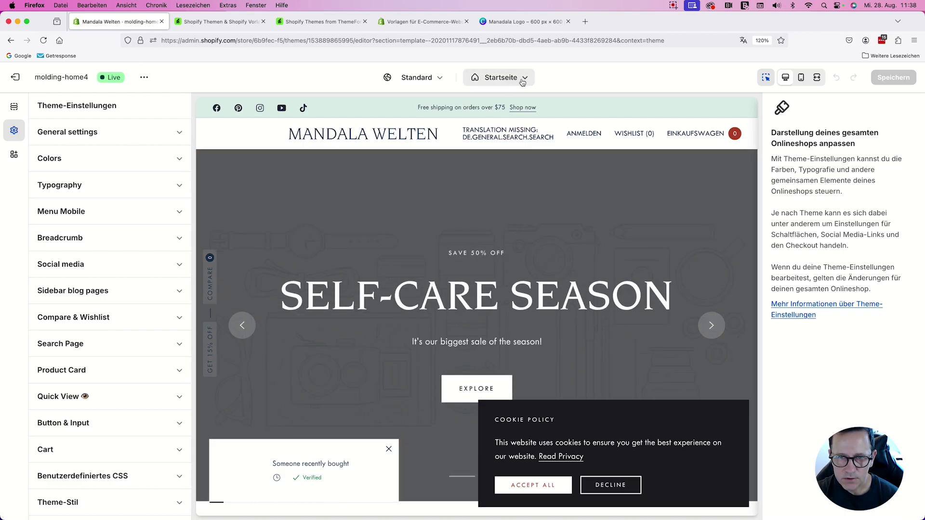
Load the Standardprodukt template in the theme editor and look over the product page preview
click(524, 81)
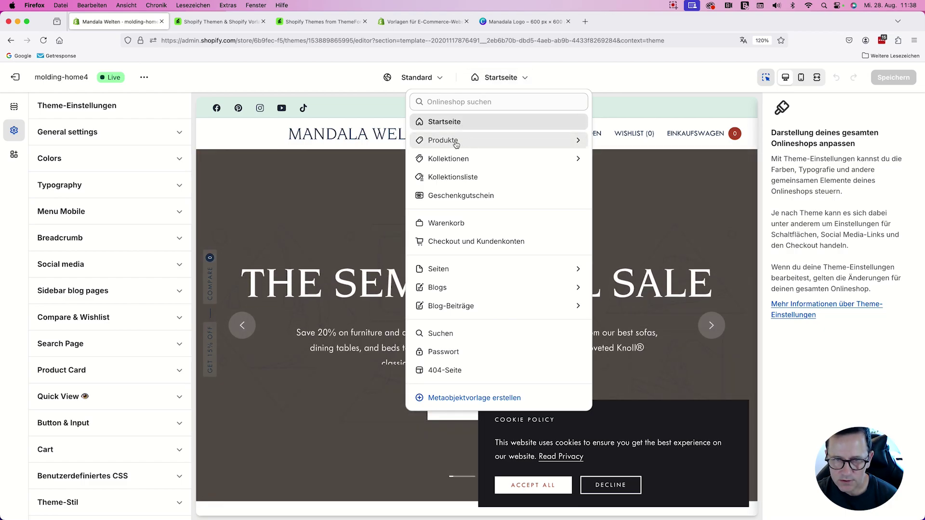
click(454, 143)
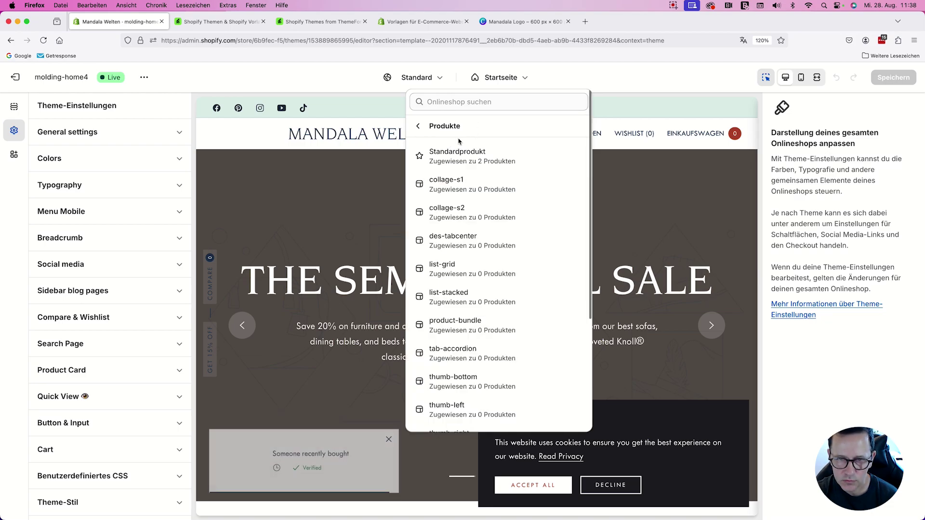
click(512, 153)
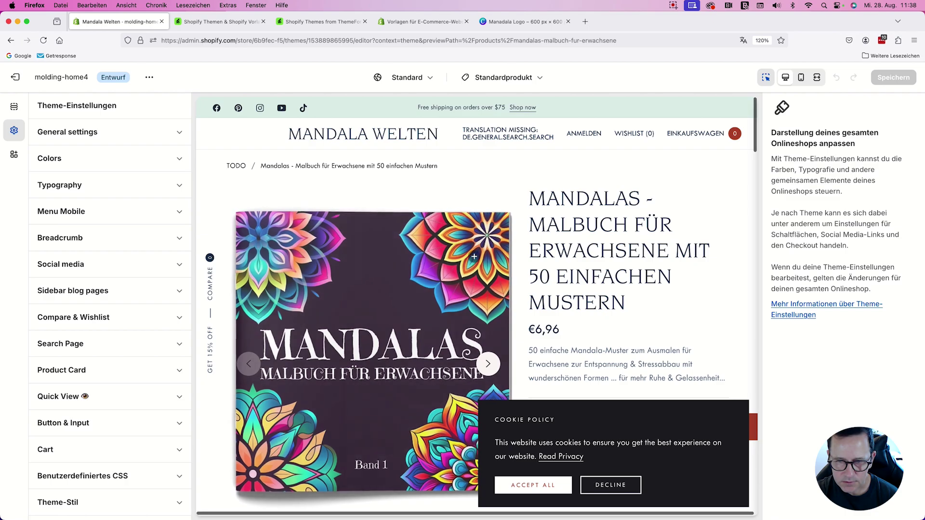
scroll(474, 257, down, 5)
scroll(474, 256, down, 8)
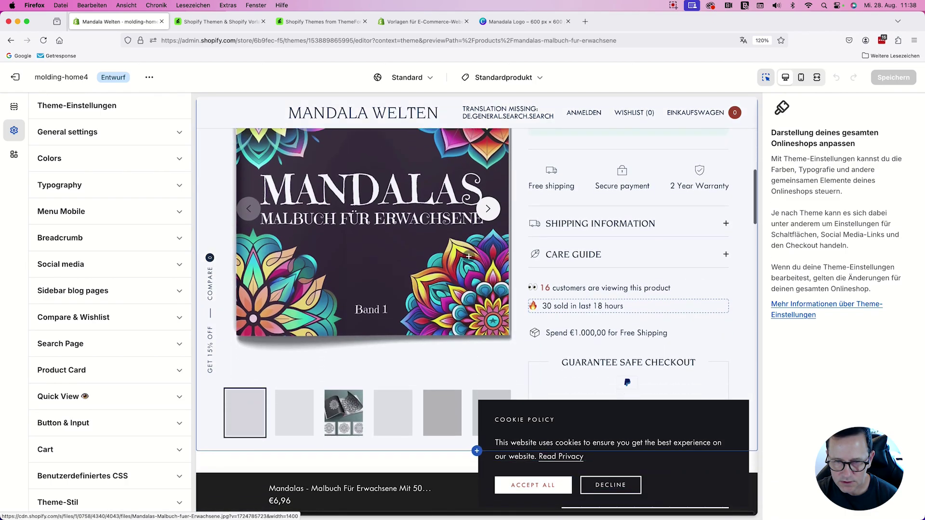
scroll(472, 256, up, 10)
scroll(471, 256, up, 5)
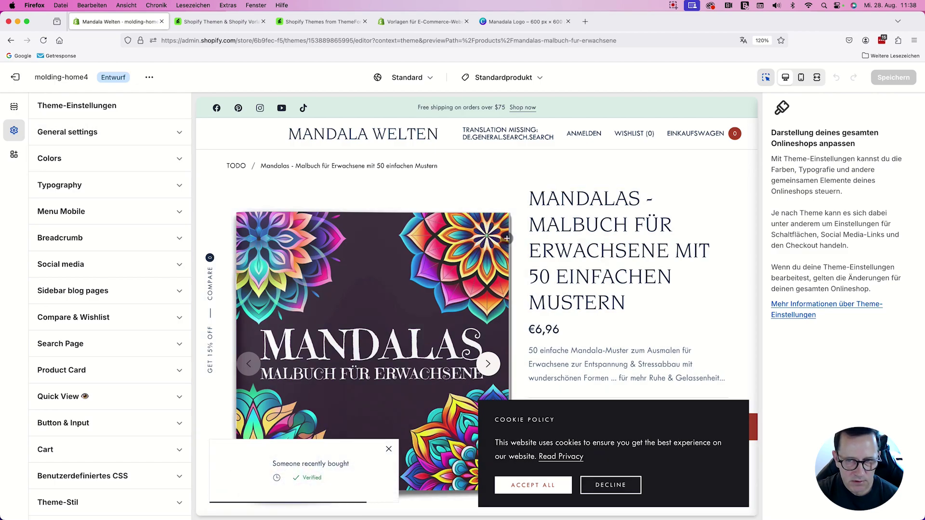
Select the Product overview section and review its layout, size guide, cross-sell, upsell and sticky cart settings
click(587, 208)
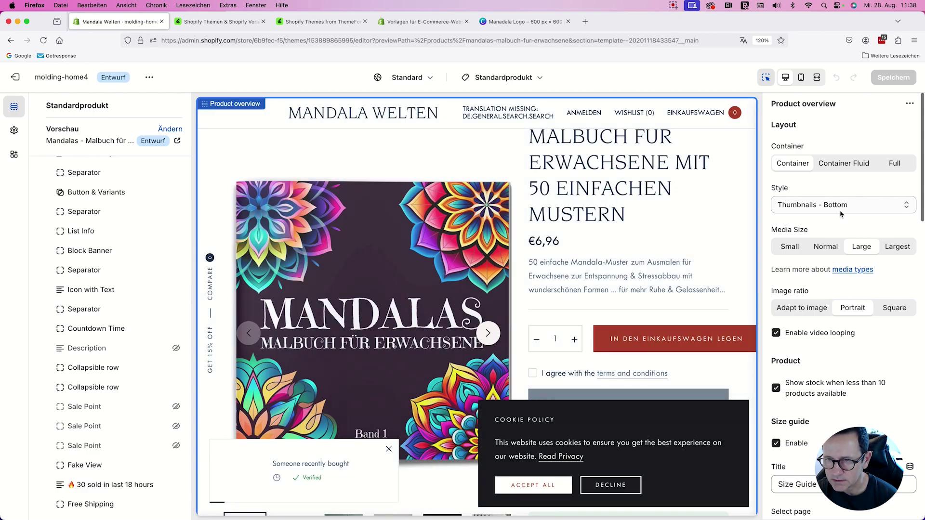
scroll(842, 222, down, 9)
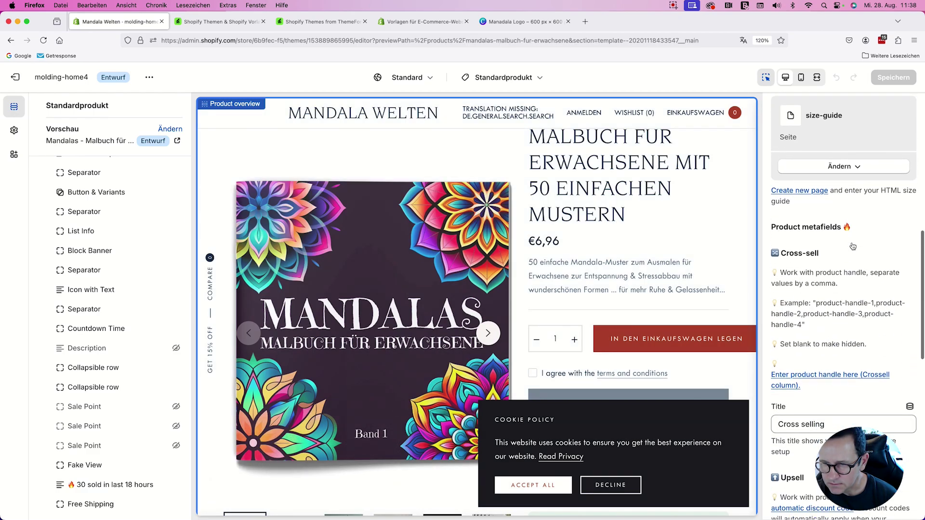
scroll(852, 246, down, 10)
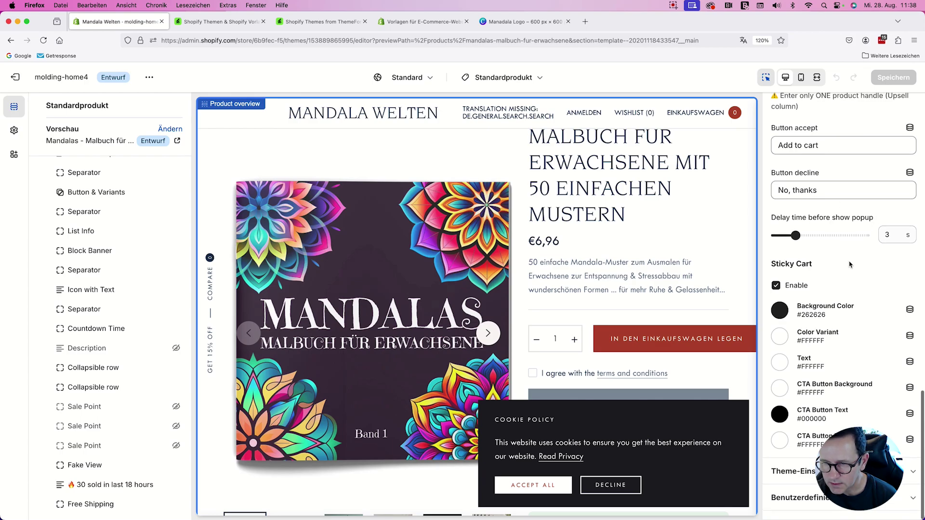
scroll(850, 264, up, 10)
scroll(455, 242, up, 2)
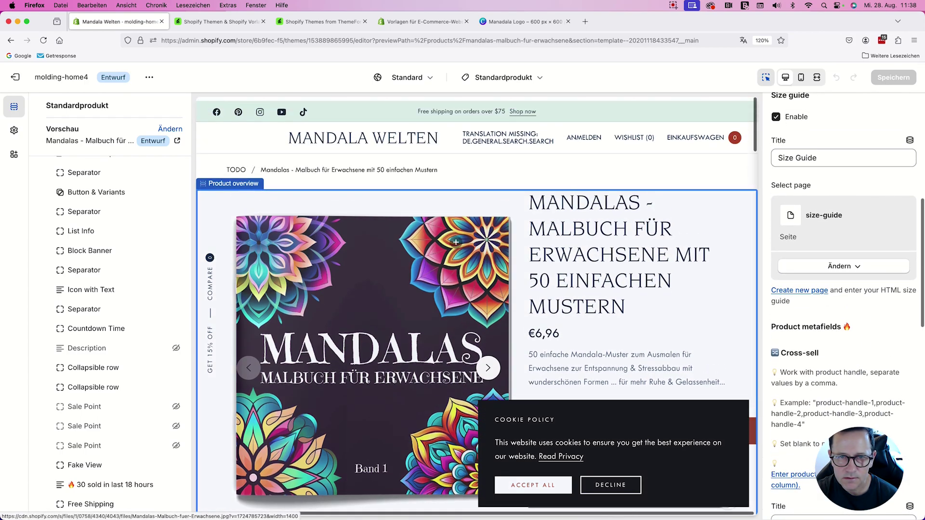
scroll(461, 224, down, 1)
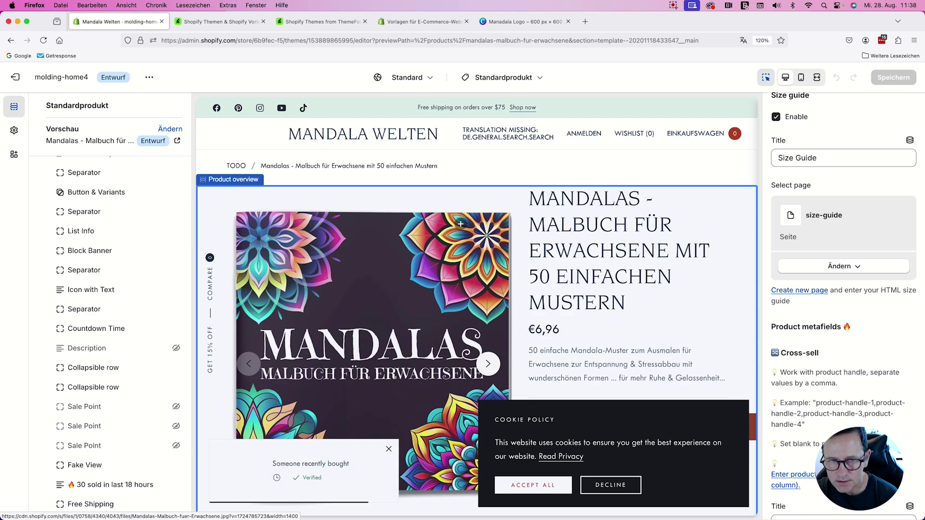
Open the Header section's settings, and switch to the Manadala Logo design in Canva
click(254, 136)
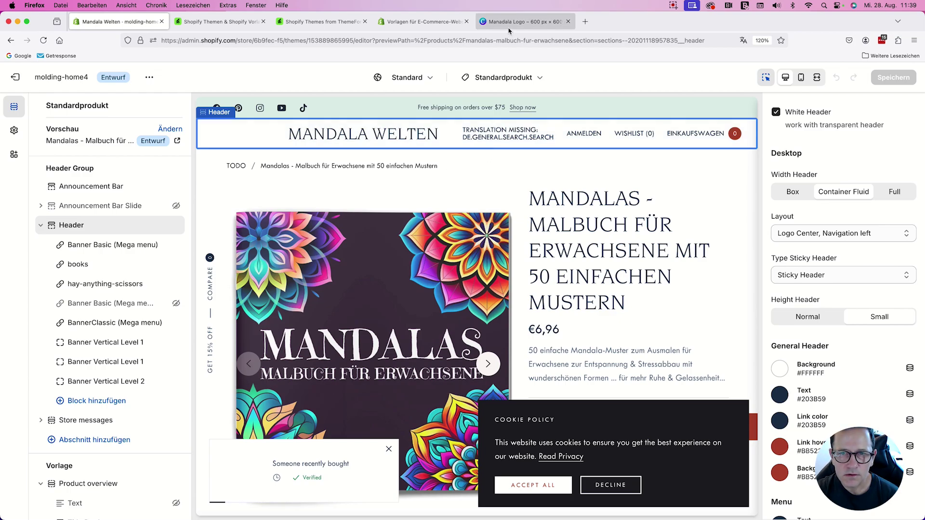
mouse_move(514, 28)
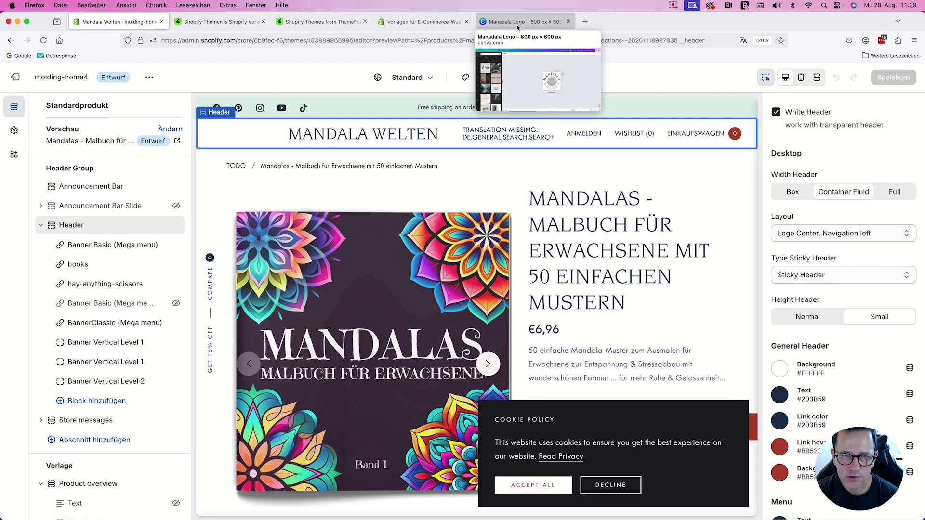
click(517, 22)
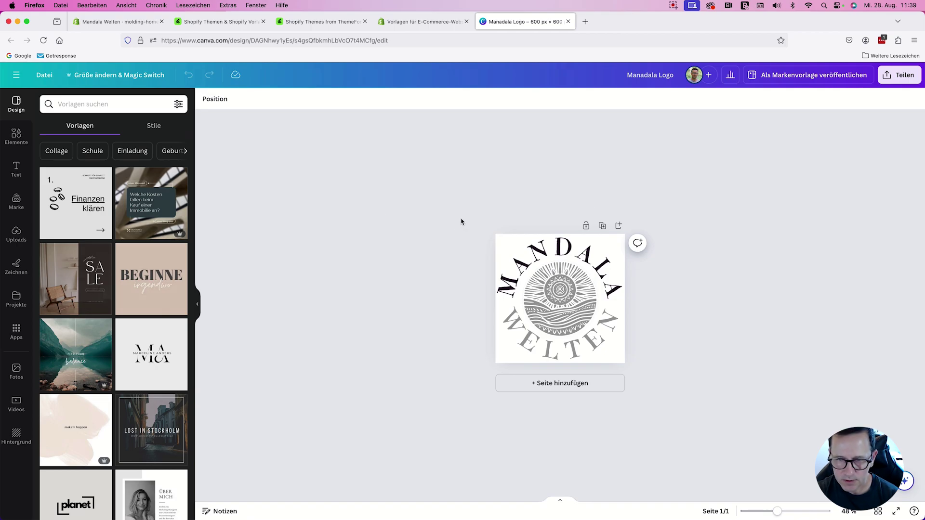
Inspect the logo's curved MANDALA and WELTEN texts by selecting them in turn, and clear the selection
drag(461, 222, 707, 400)
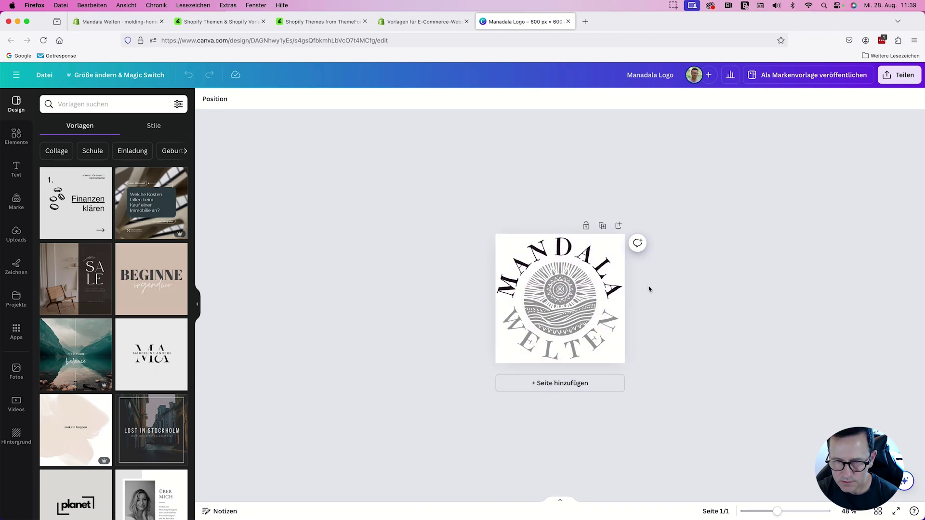
click(565, 258)
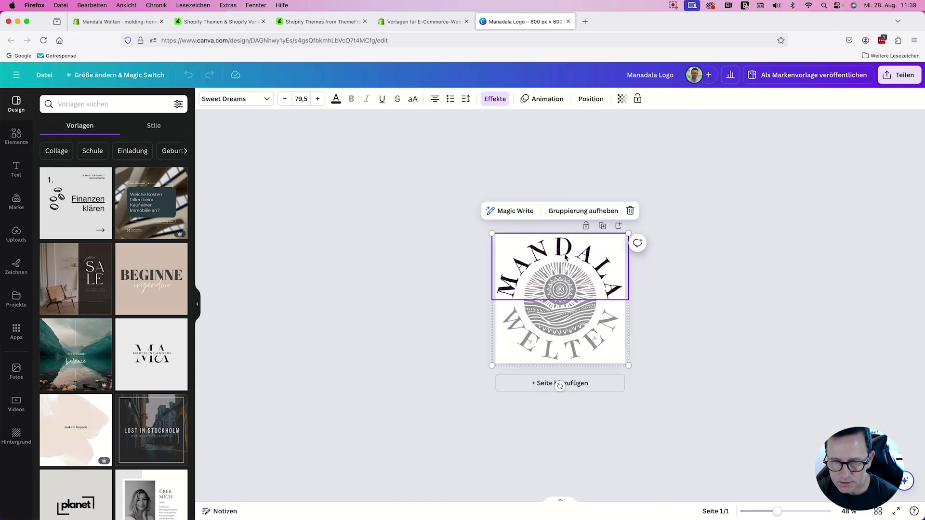
click(562, 325)
click(551, 353)
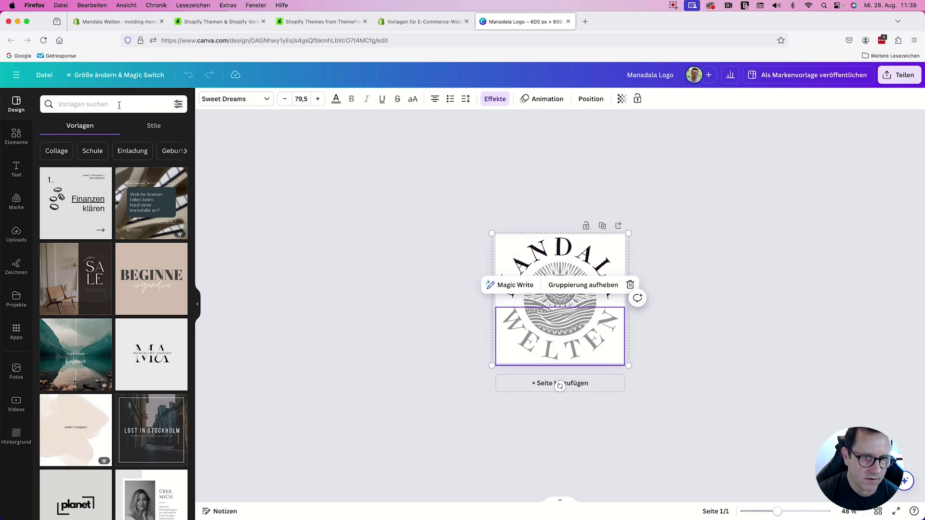
click(319, 182)
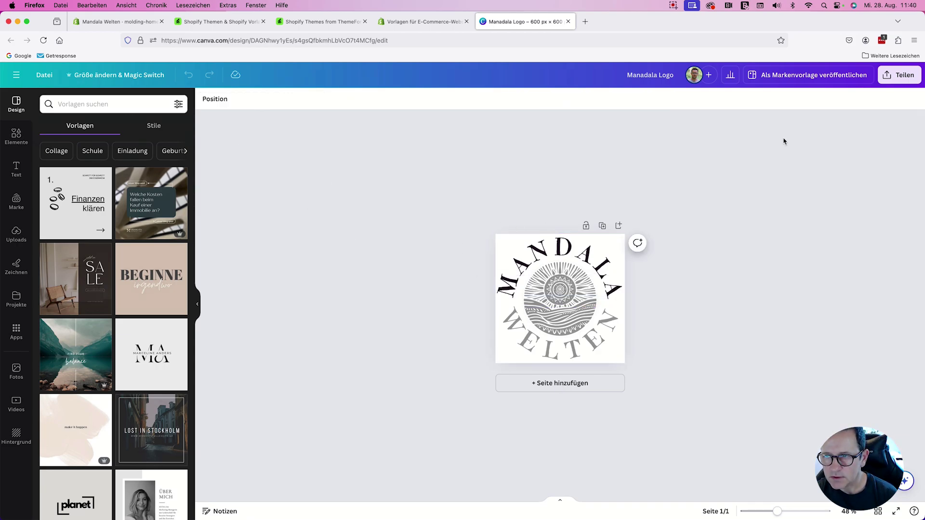
Open the logo's download options, review the available file types, and close them without downloading
click(899, 75)
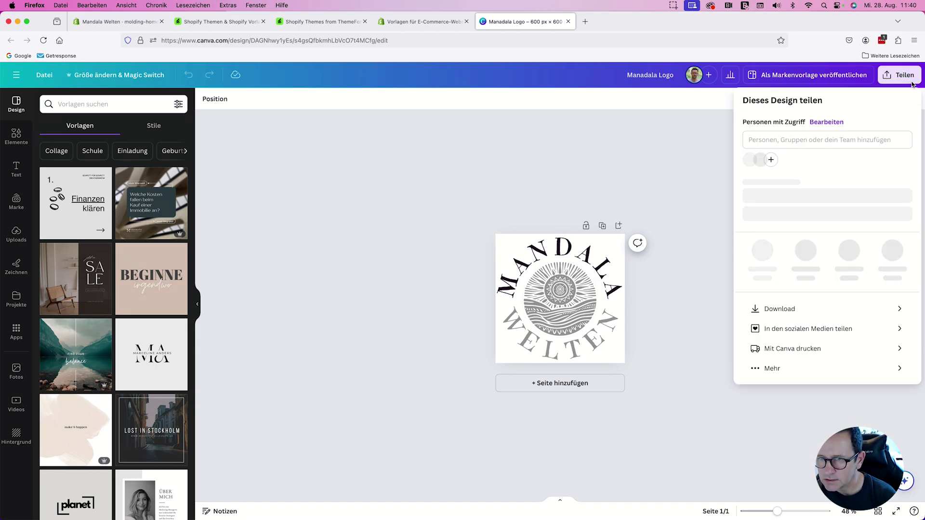
click(795, 316)
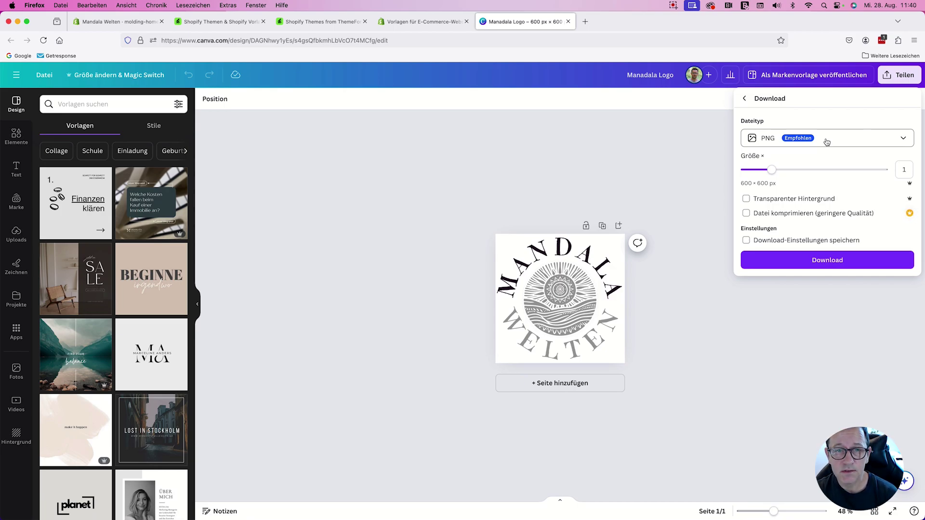
click(864, 142)
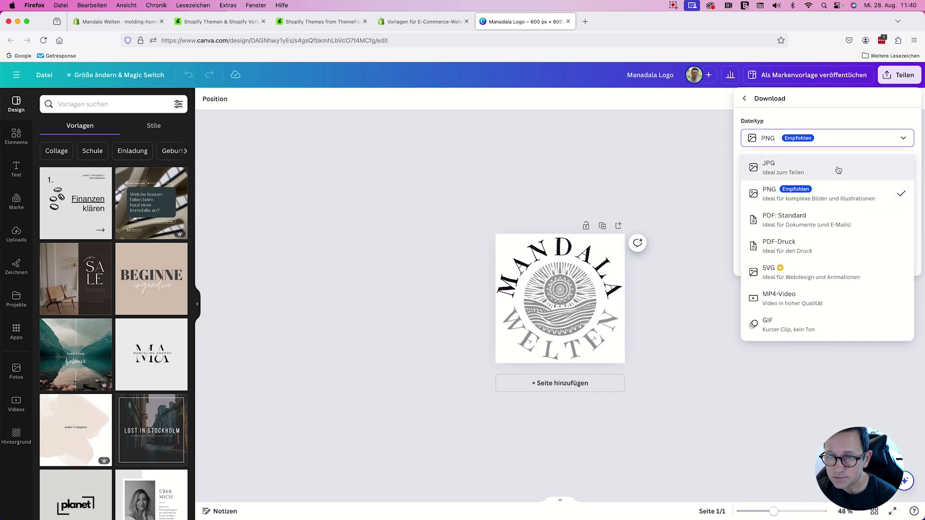
click(611, 165)
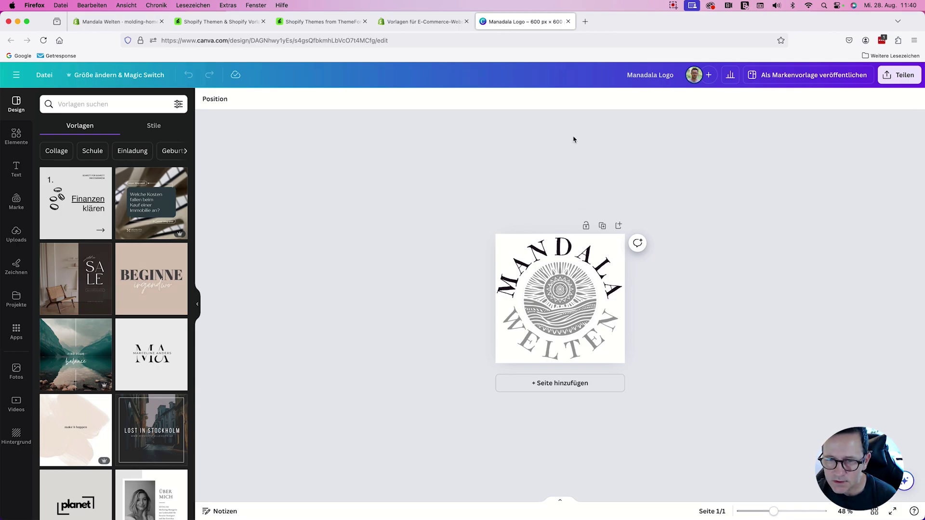
drag(470, 217, 668, 381)
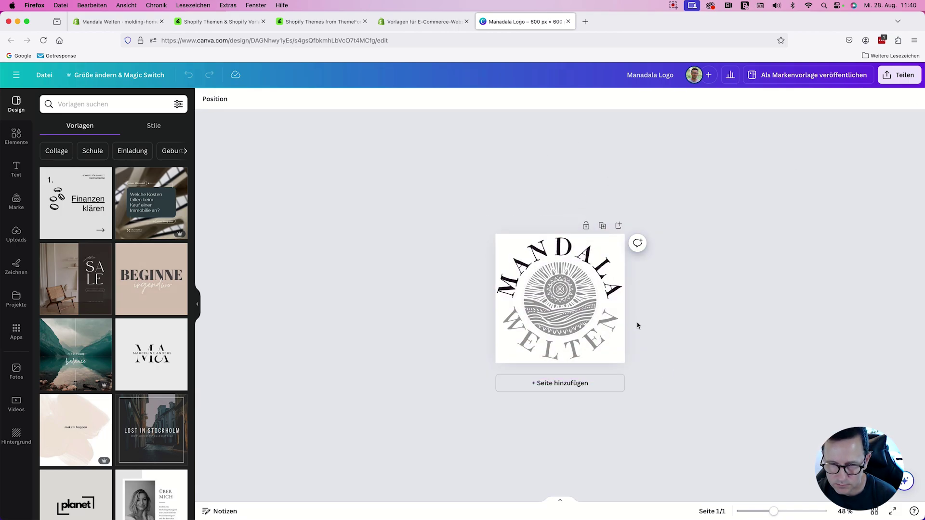
click(531, 258)
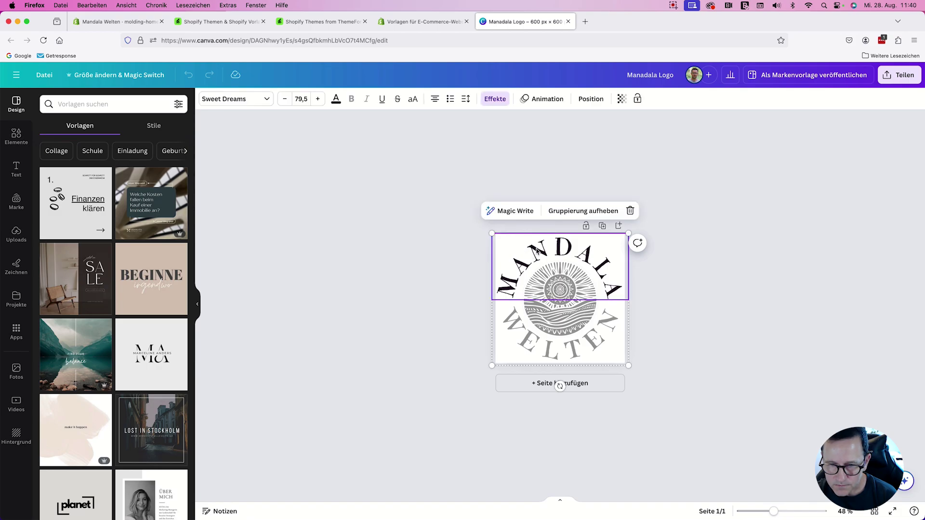
right_click(569, 319)
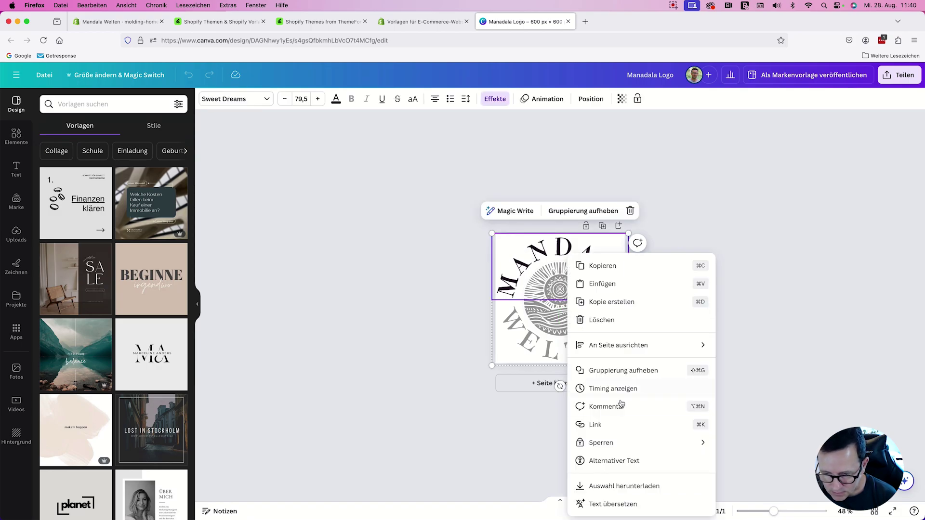
click(656, 490)
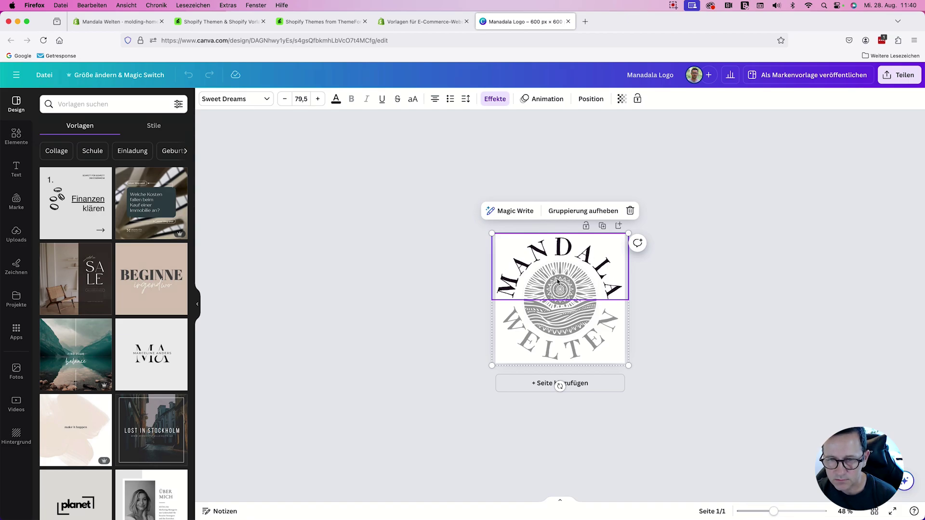
click(771, 274)
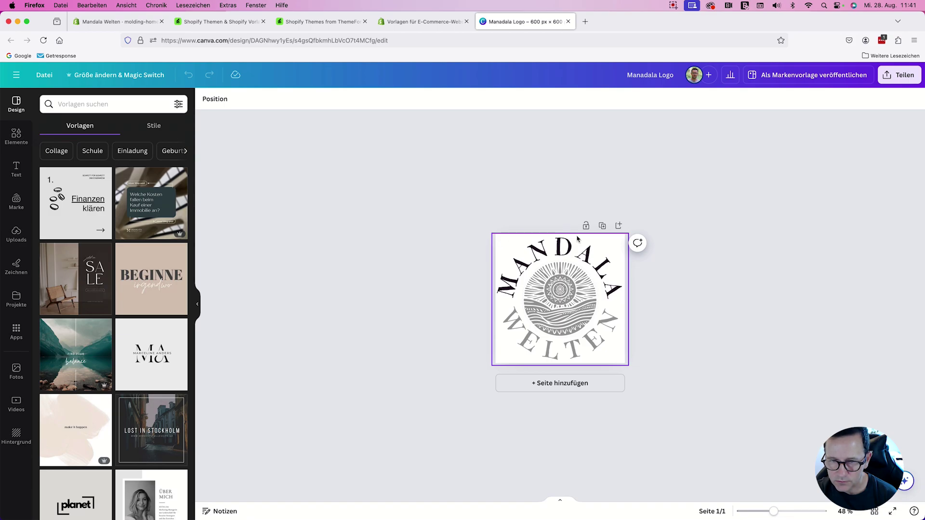
Download the logo as a PNG at size 0.75 (450 × 450 px) with a transparent background, and dismiss the download notice
click(905, 76)
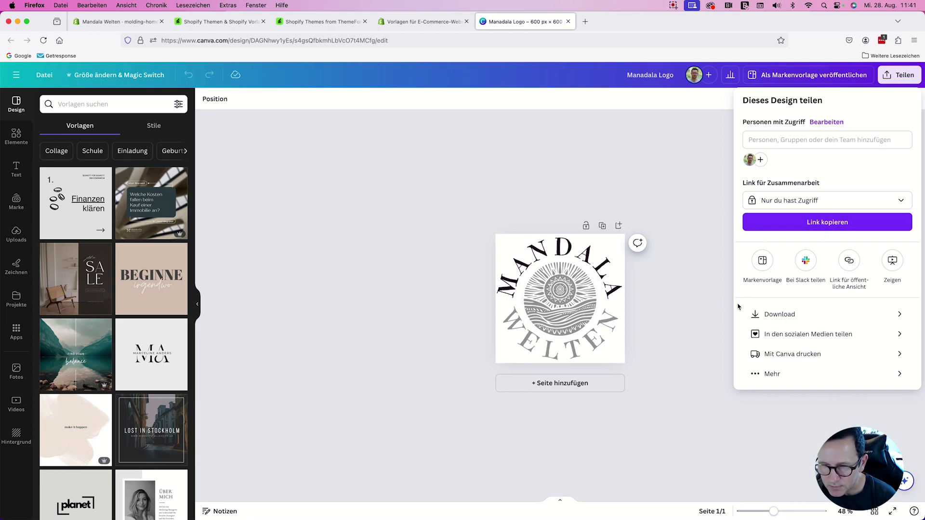
click(795, 316)
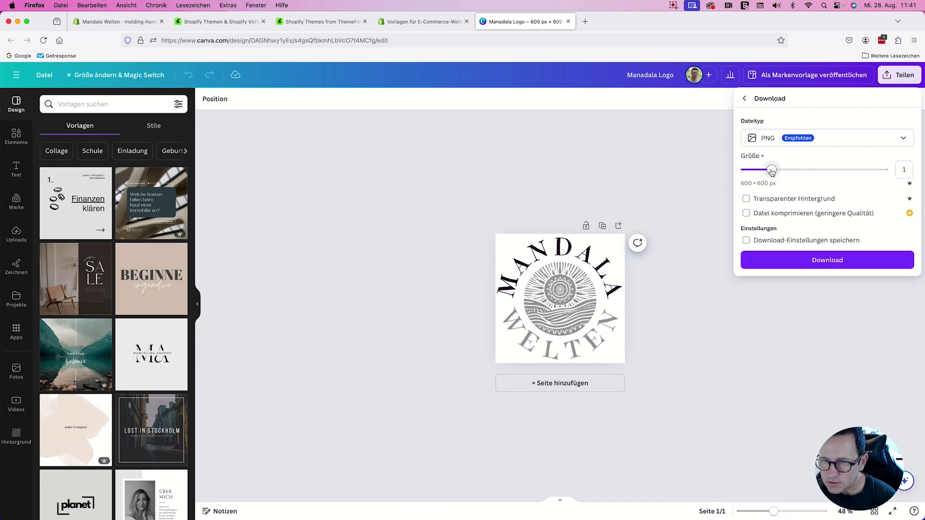
drag(771, 170, 790, 174)
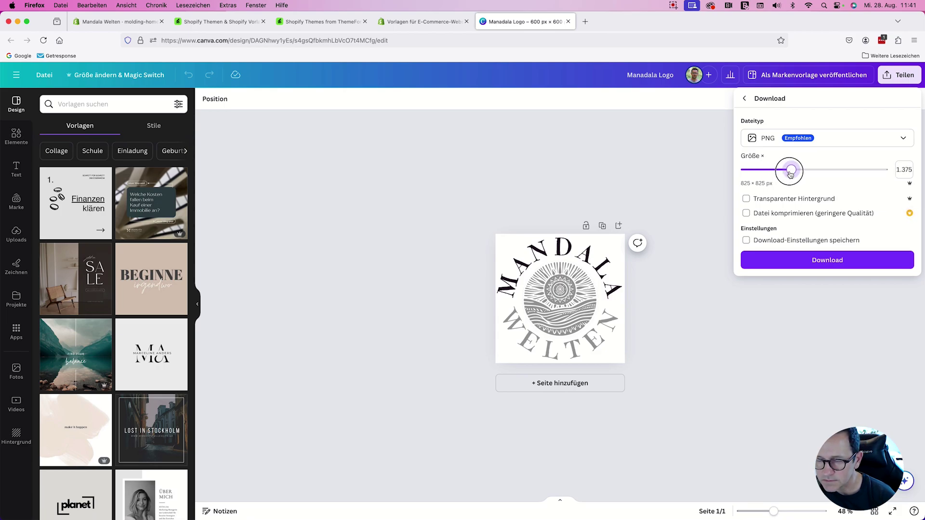
drag(790, 174, 758, 176)
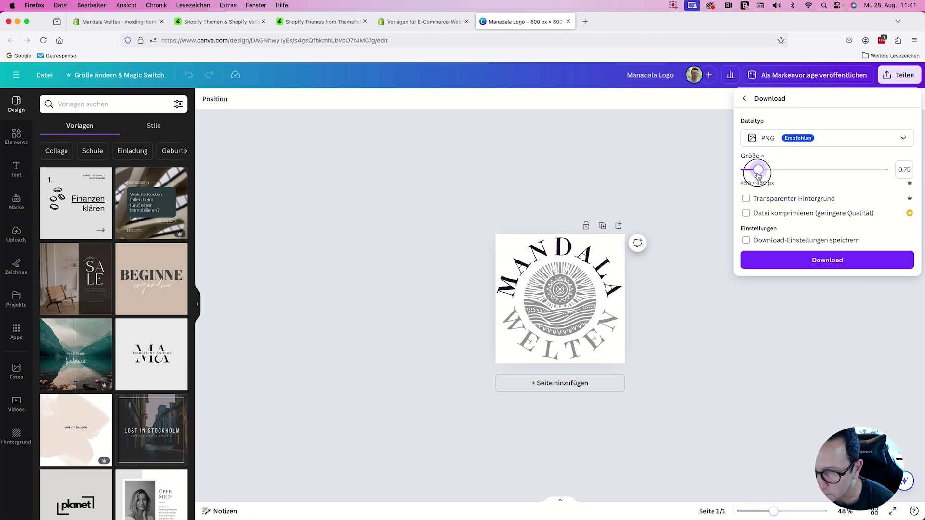
click(746, 199)
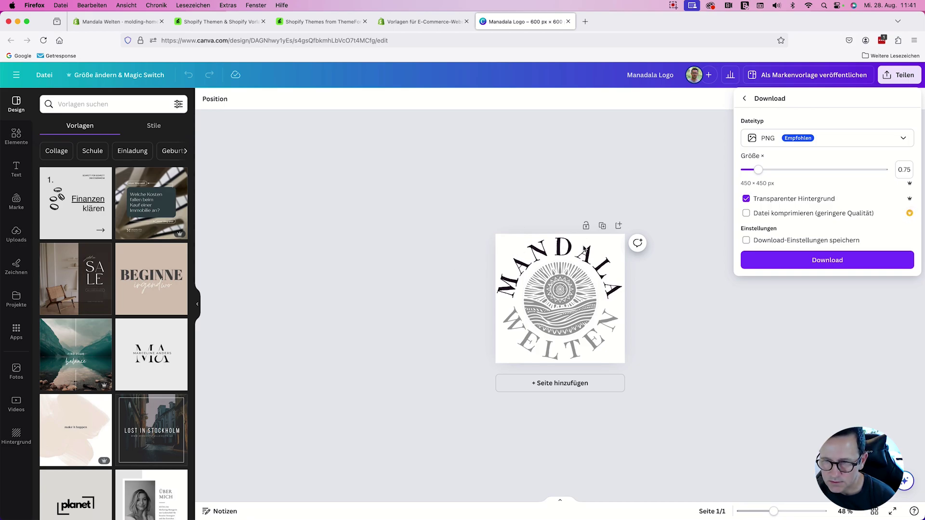
click(838, 263)
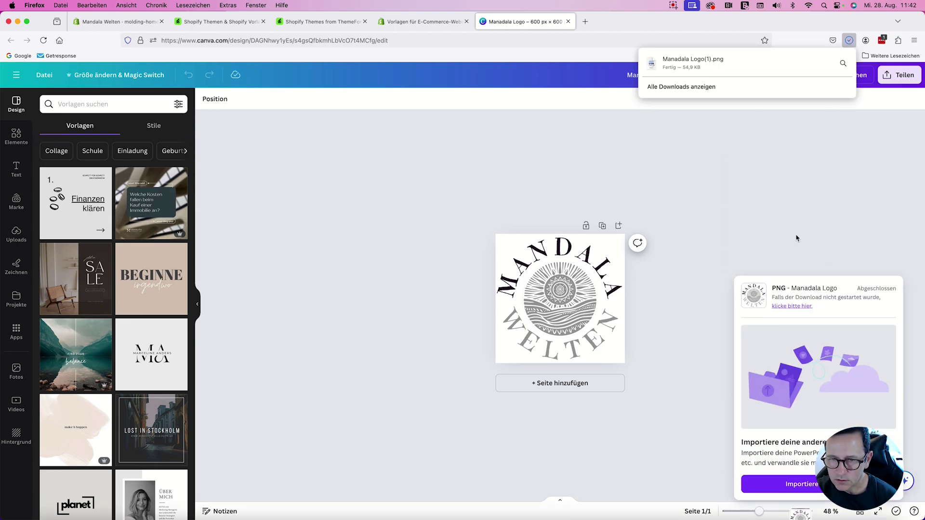
click(468, 96)
Switch to the Shopify theme editor, go to the home page through the preview's shop title, and select the Header section
click(103, 24)
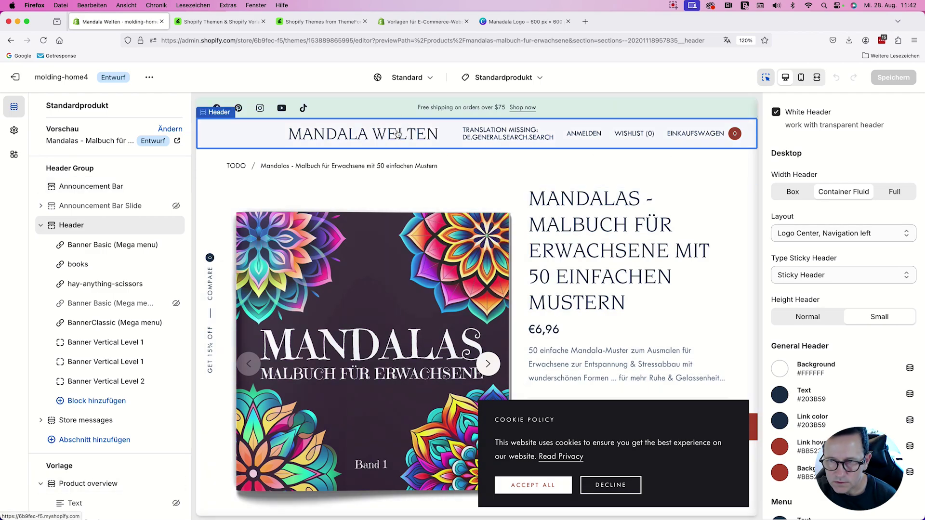
click(395, 133)
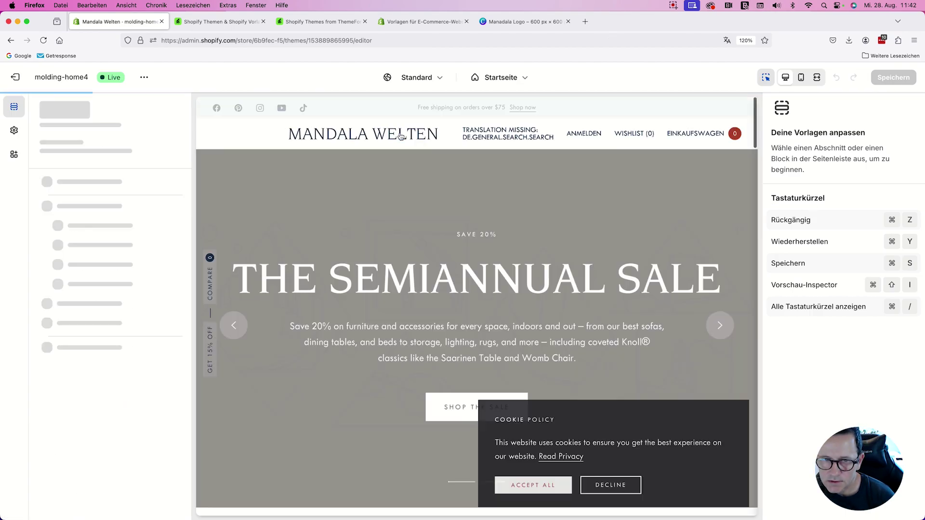
click(453, 135)
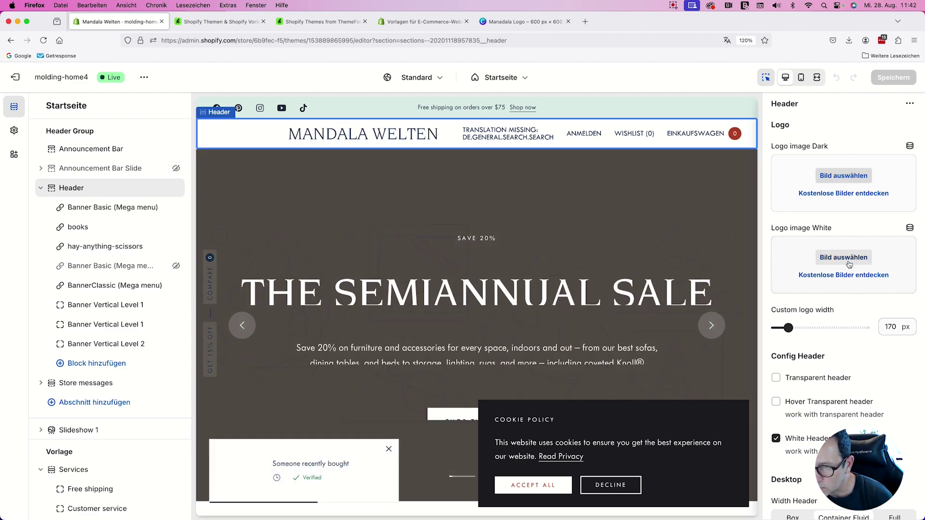
Upload Manadala Logo(1).png from Downloads and set it as the header's Logo image White
click(849, 264)
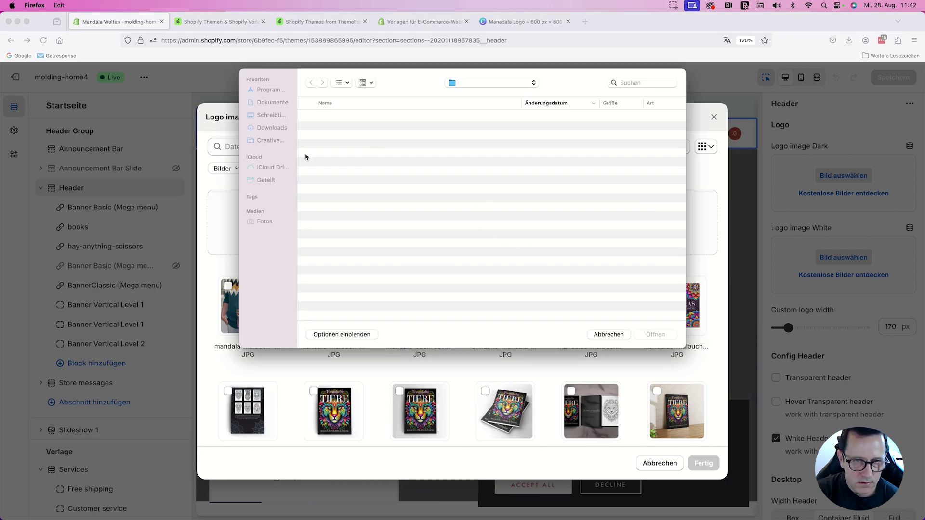
click(273, 127)
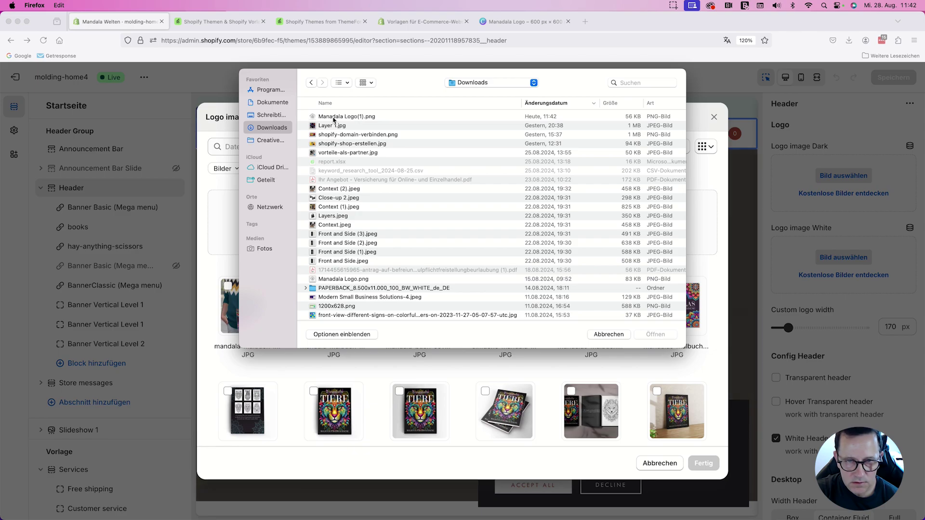
click(334, 117)
click(664, 336)
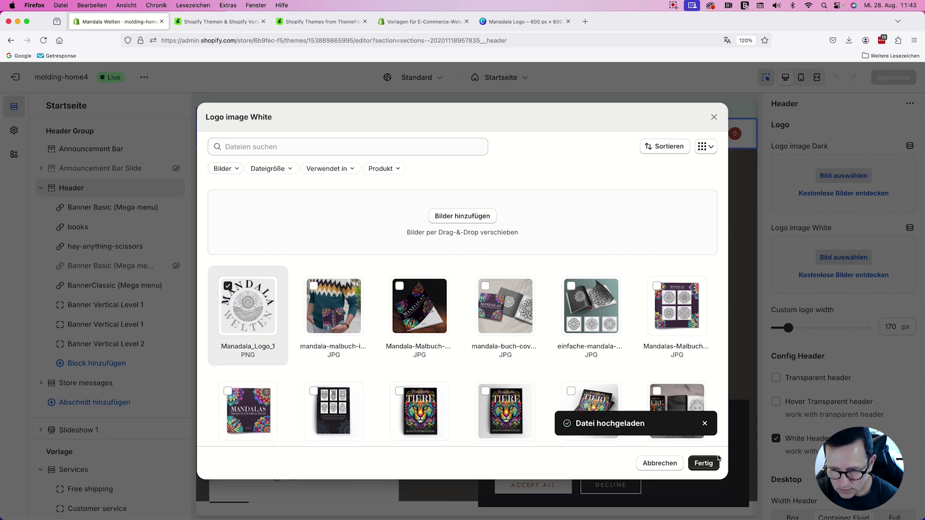
click(702, 463)
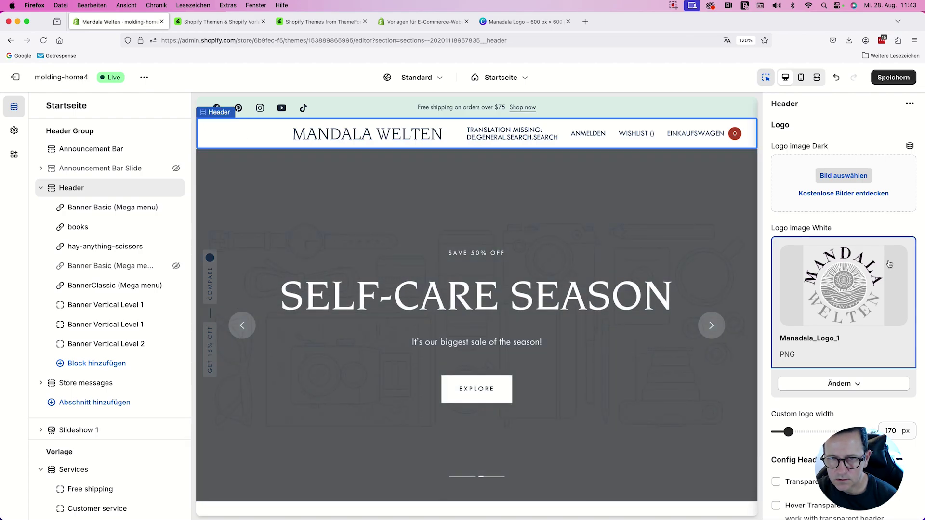
Set the uploaded Manadala_Logo_1 image as the header's Logo image Dark
click(843, 175)
click(245, 309)
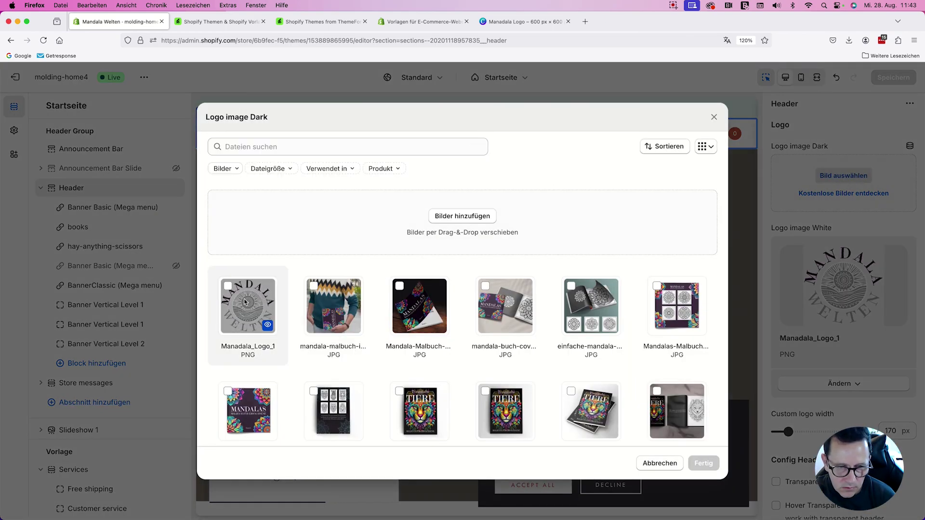
click(703, 463)
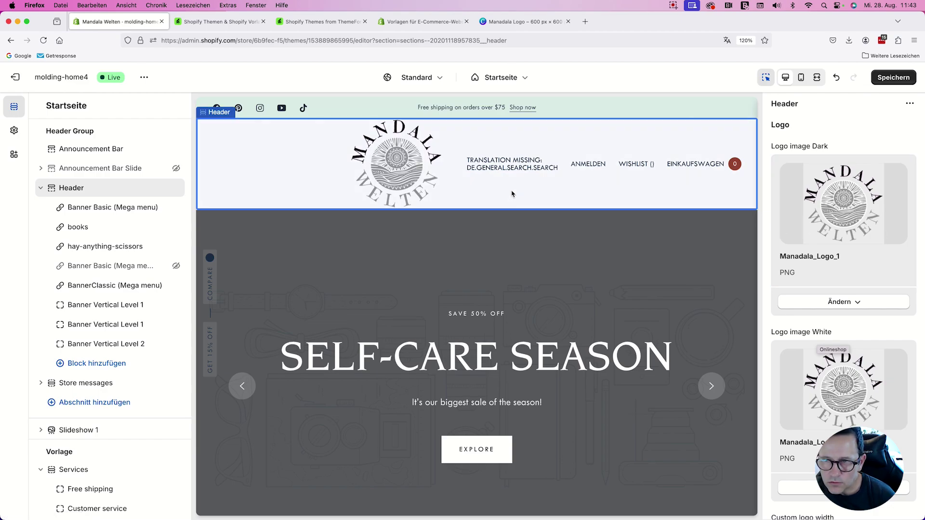
scroll(583, 199, down, 4)
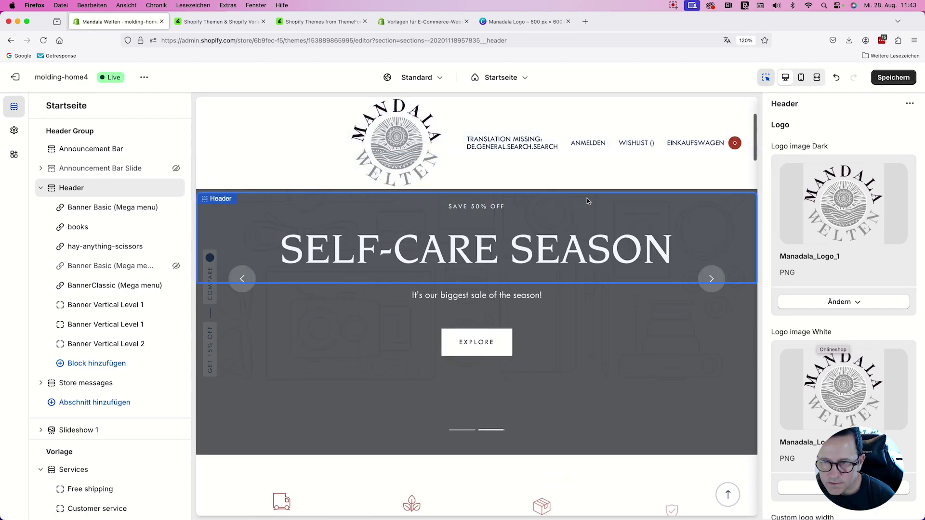
scroll(573, 197, up, 4)
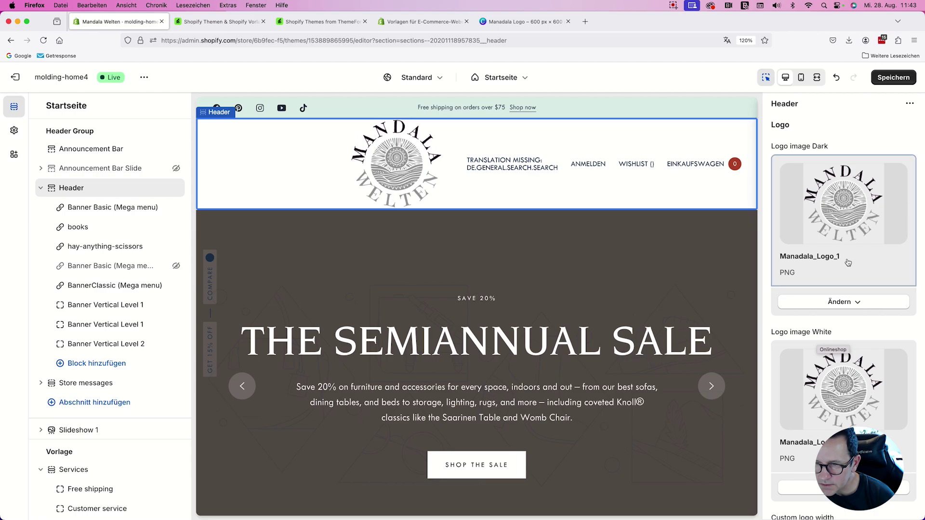
Reduce the header's custom logo width to 100 px
scroll(873, 306, down, 3)
scroll(874, 307, down, 1)
drag(788, 375, 783, 377)
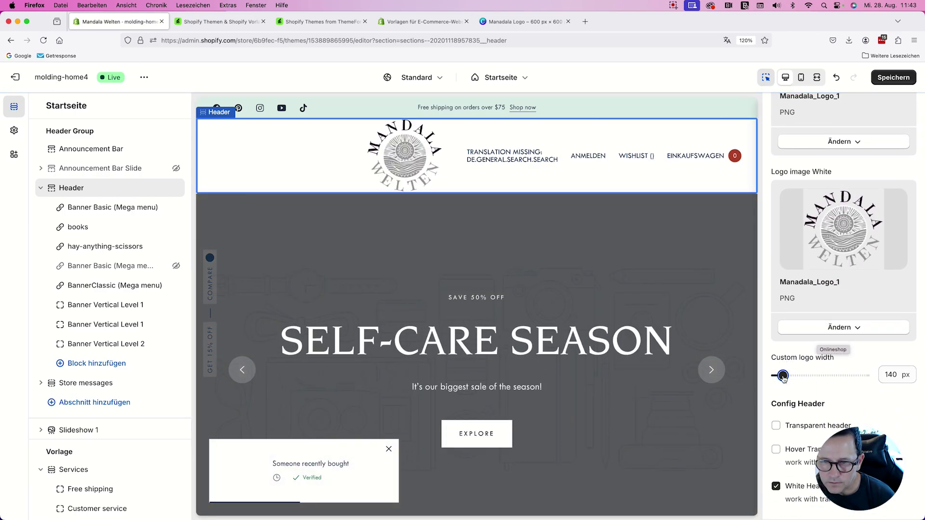
drag(782, 376, 777, 378)
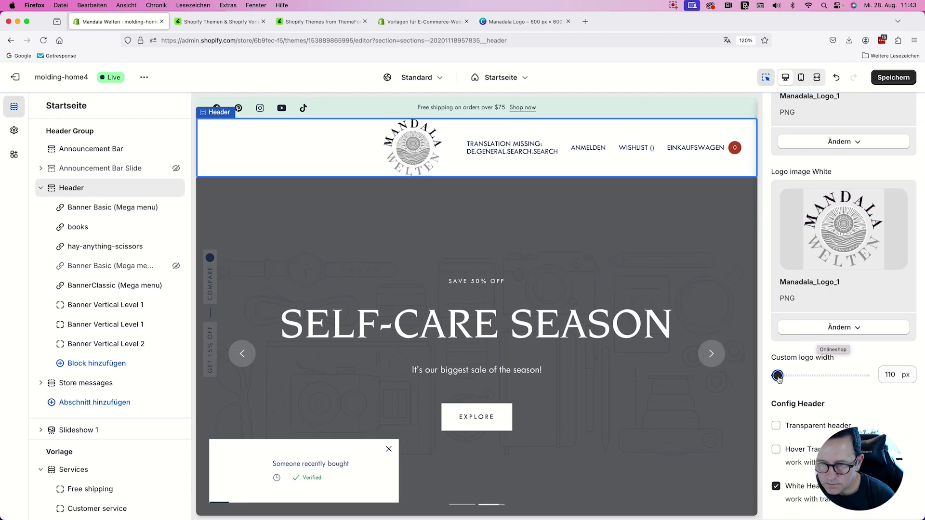
drag(779, 379, 776, 378)
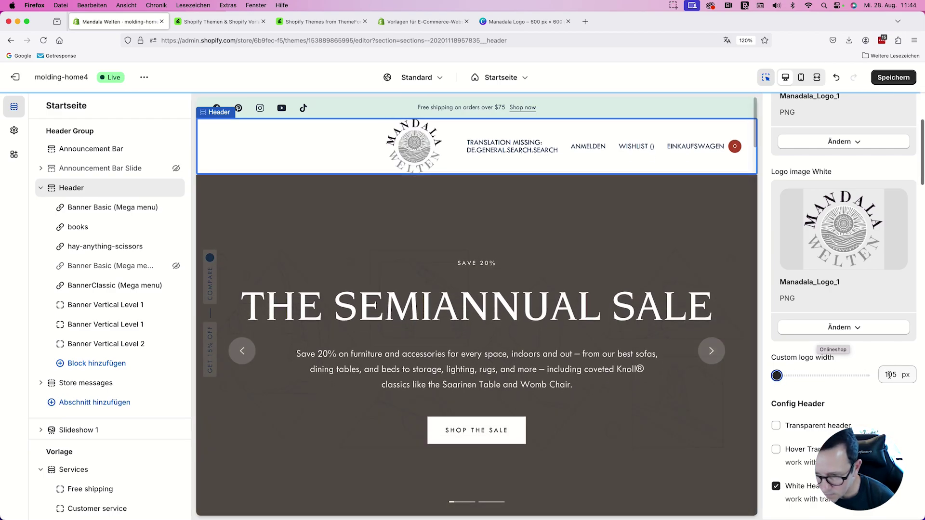
double_click(889, 375)
text(10)
key(Return)
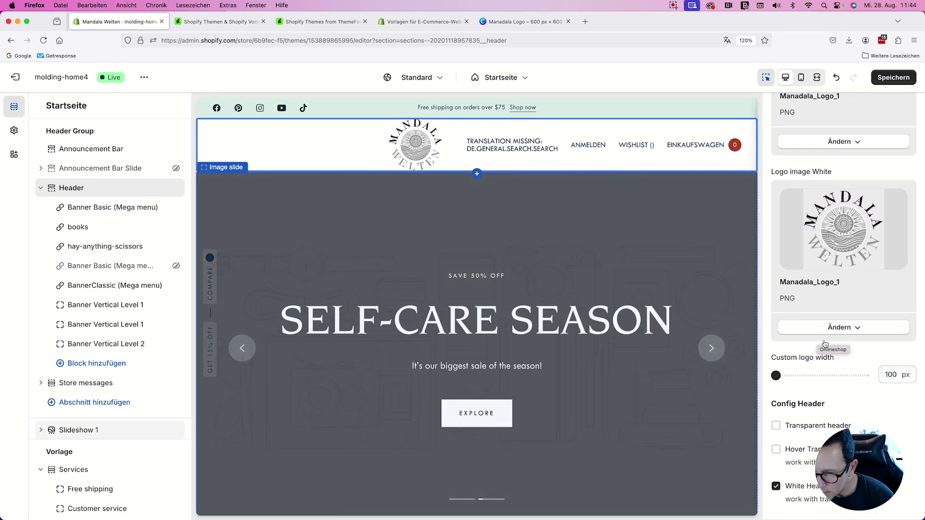
Undo the last Menu Spacing change and review the remaining header settings for menu labels, vertical menu, search and currency
scroll(821, 290, down, 10)
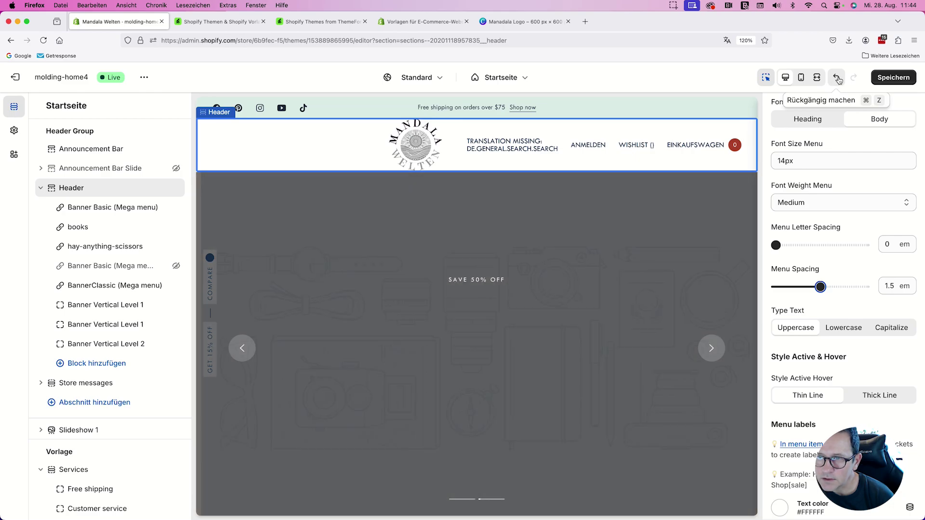
click(837, 78)
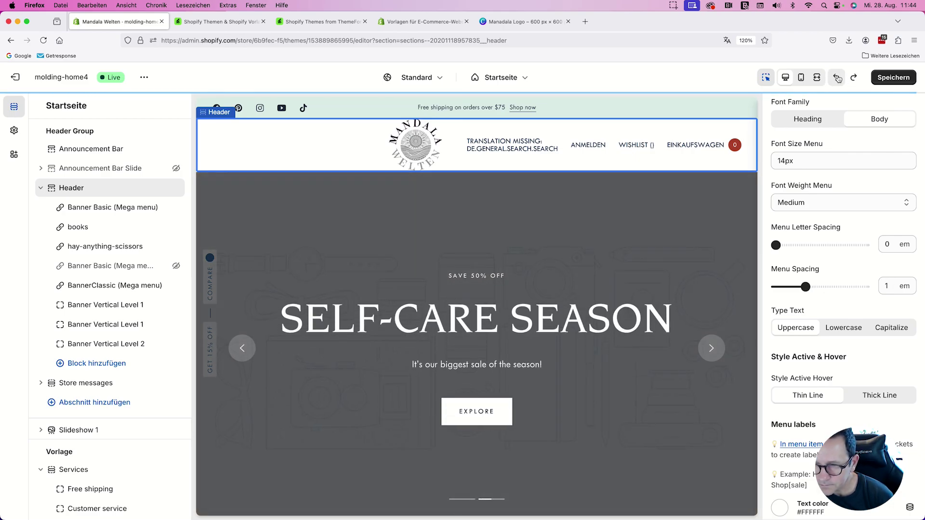
scroll(853, 272, down, 3)
scroll(858, 273, down, 4)
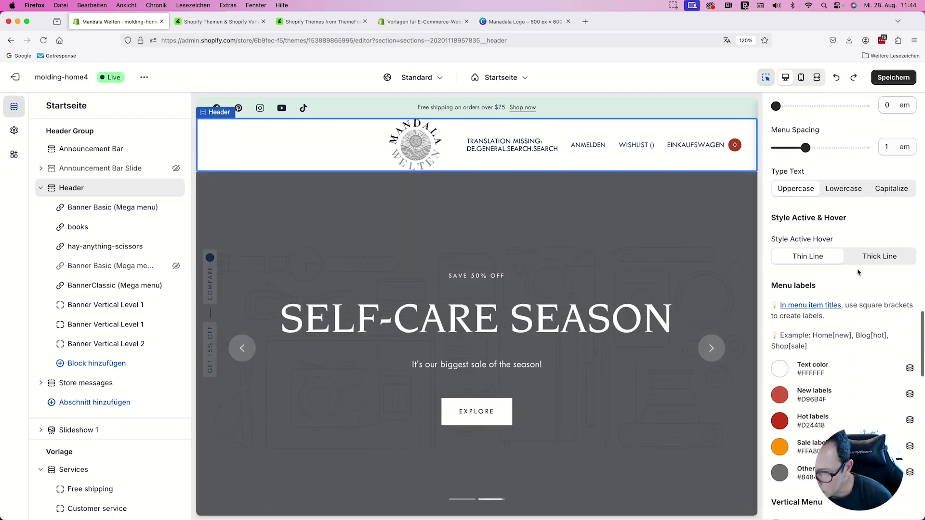
scroll(850, 255, down, 10)
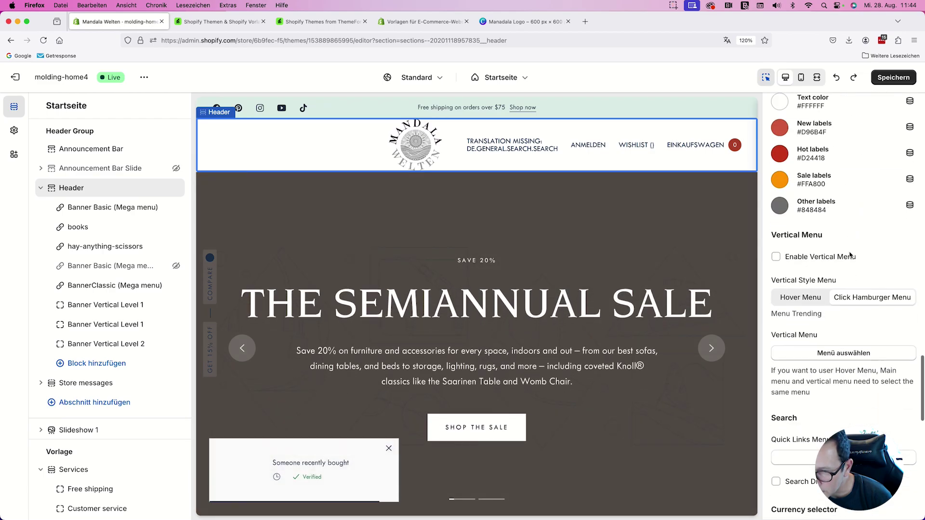
scroll(850, 254, down, 9)
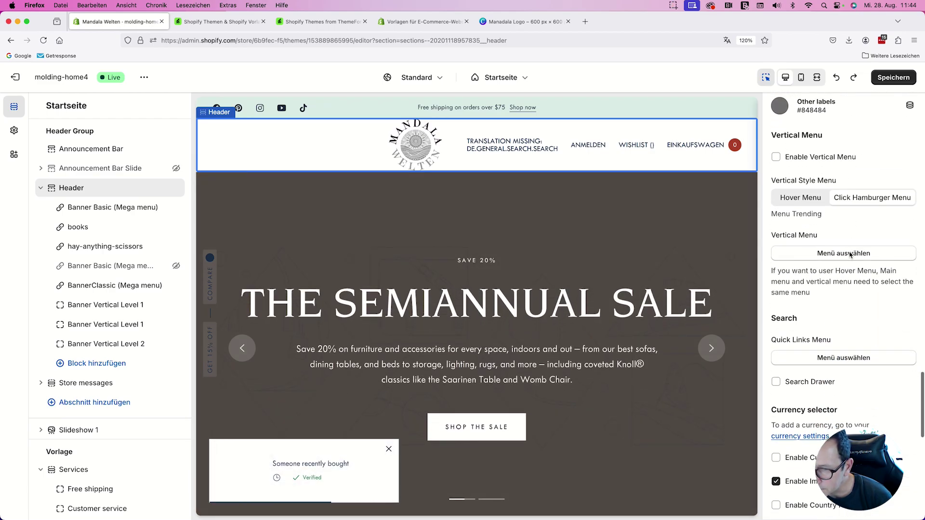
scroll(852, 248, down, 11)
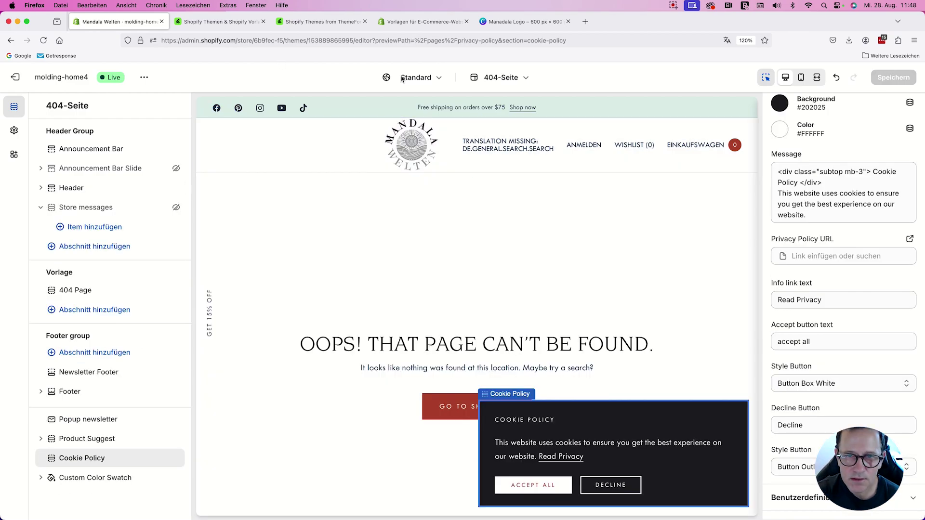
Look through the theme's list of product templates, from Standardprodukt to without-thumb
click(527, 79)
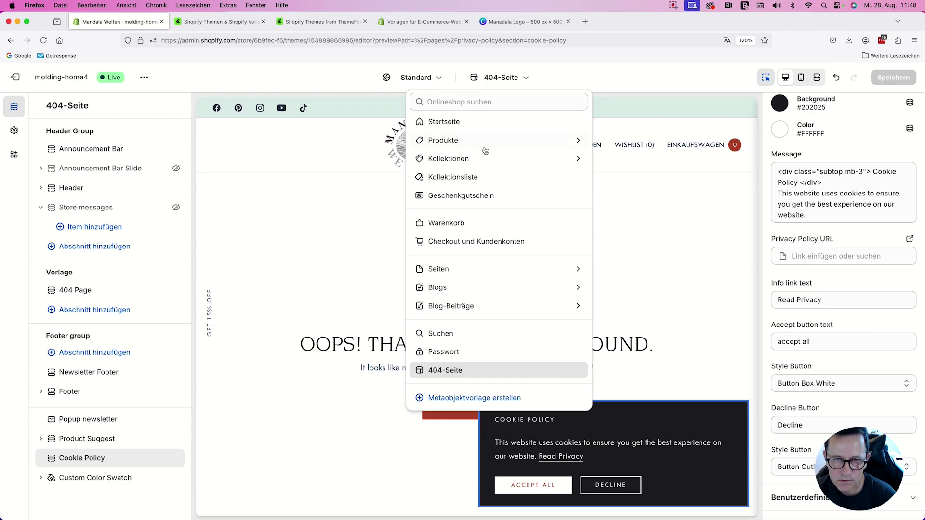
click(459, 145)
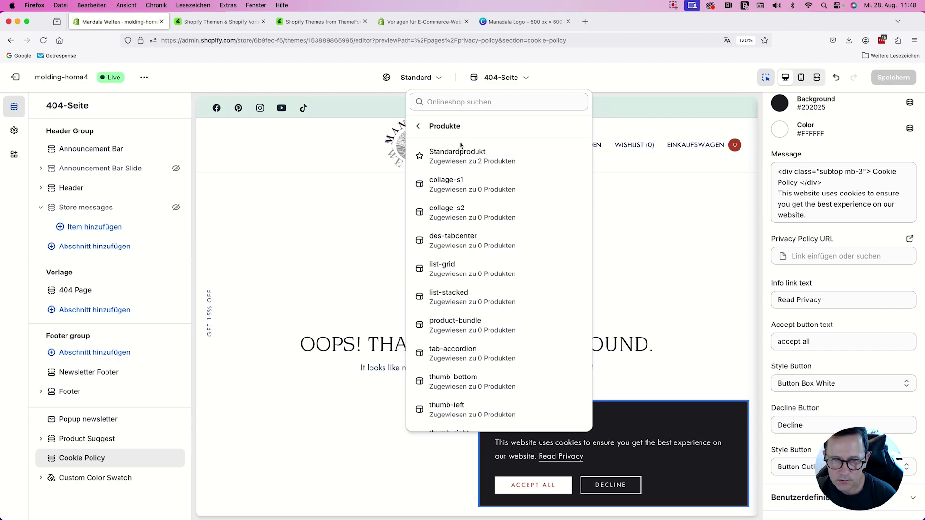
scroll(499, 239, down, 3)
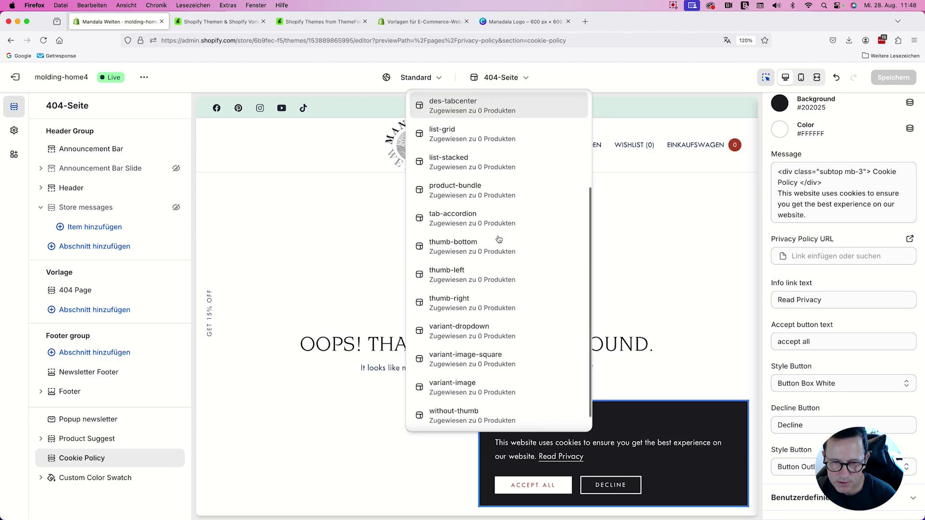
scroll(498, 236, up, 5)
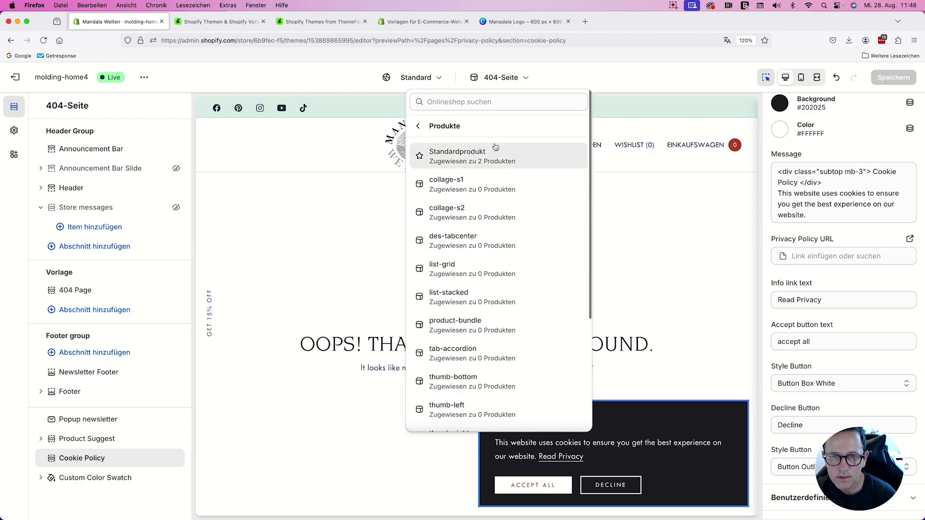
scroll(488, 169, down, 5)
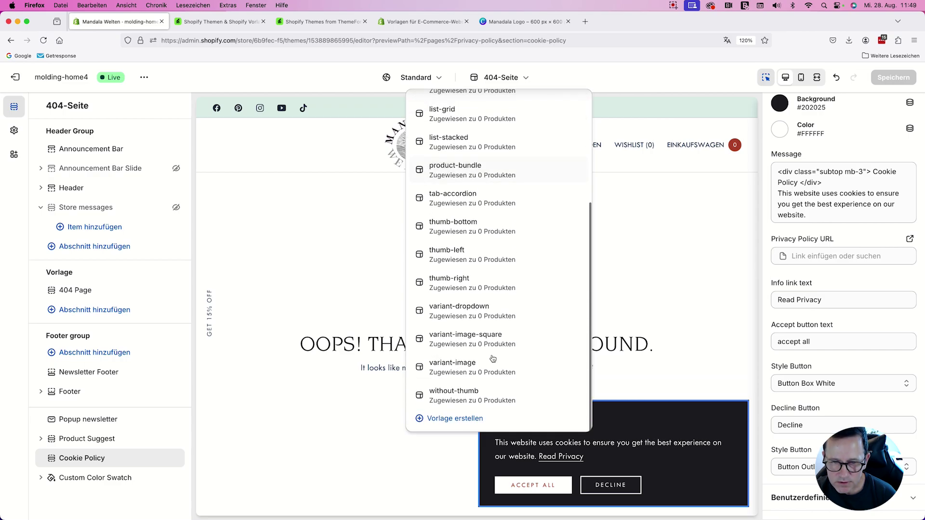
scroll(475, 347, up, 5)
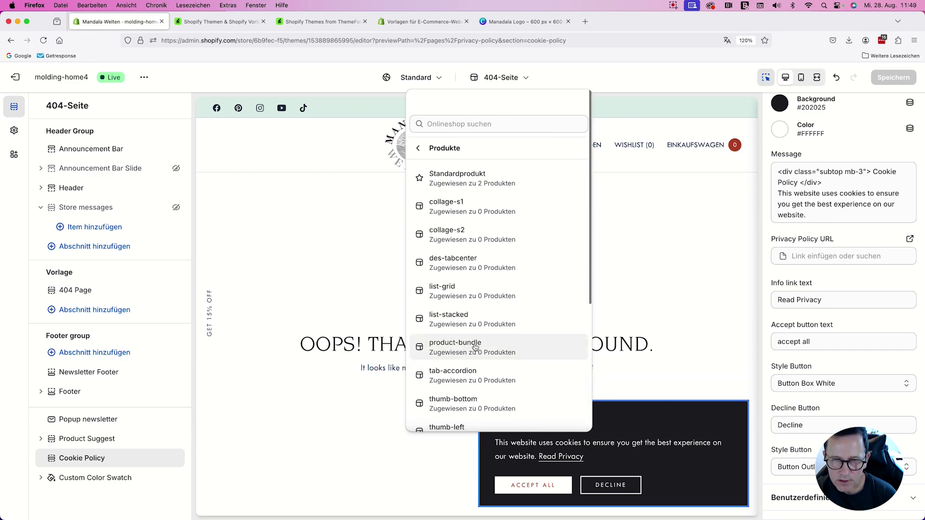
scroll(481, 251, down, 5)
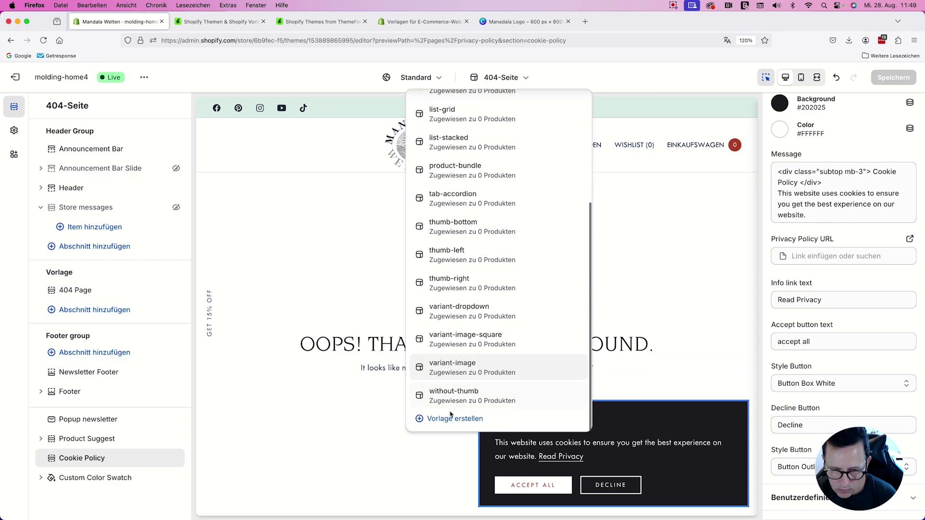
Create a product template named "Produkt 1" based on Standardprodukt and check its product page preview
click(474, 420)
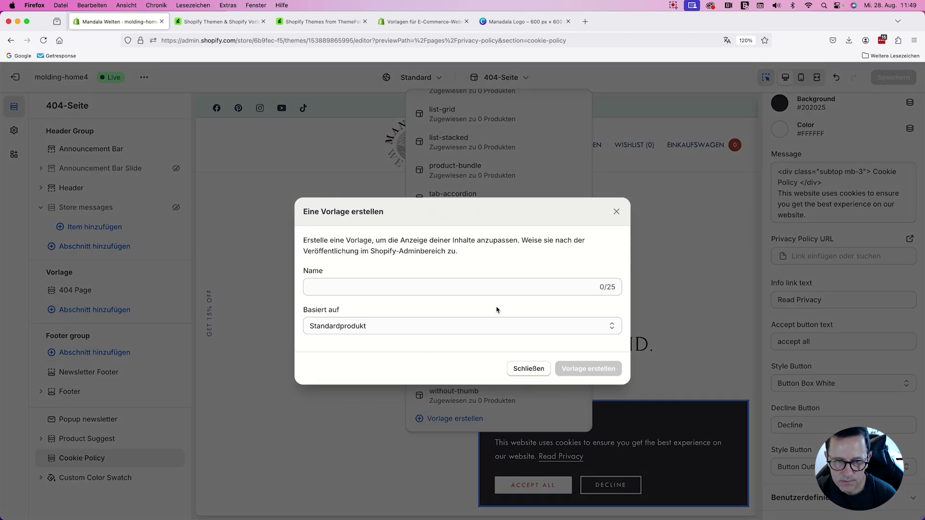
click(395, 326)
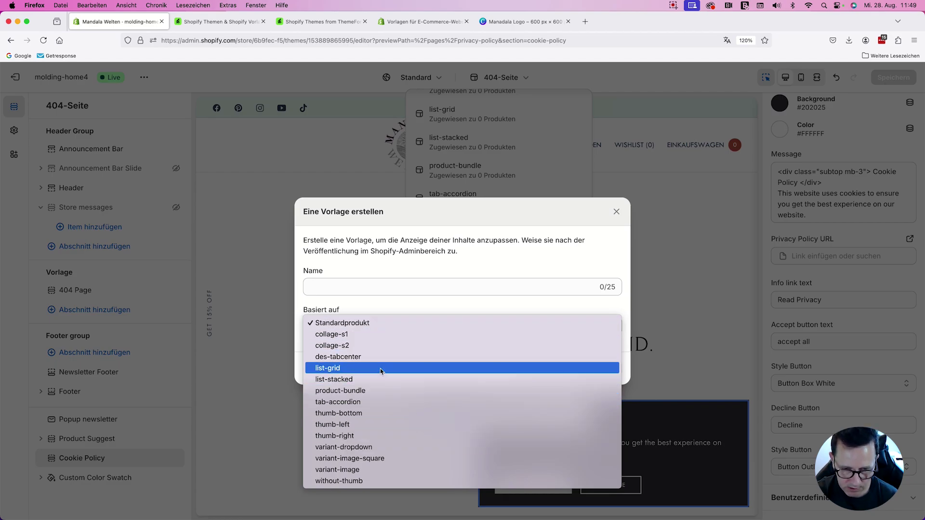
click(416, 322)
click(373, 284)
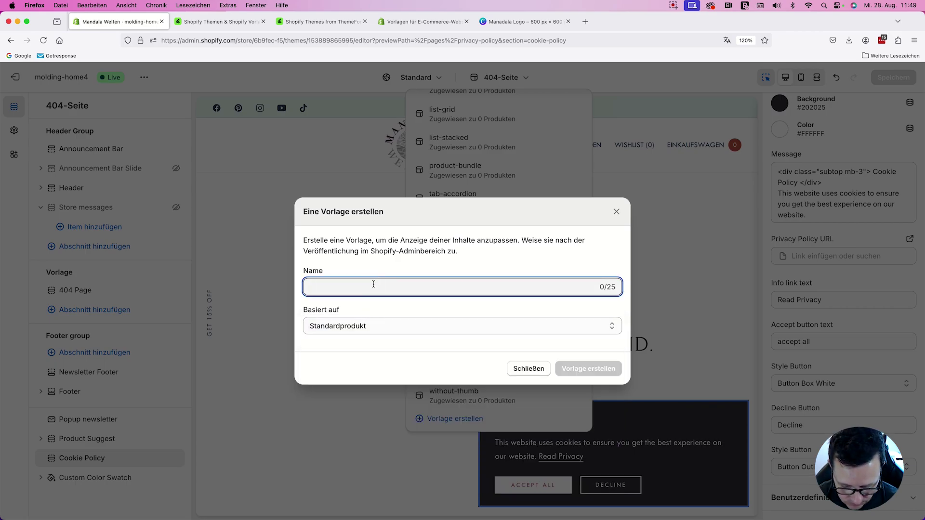
text(PO)
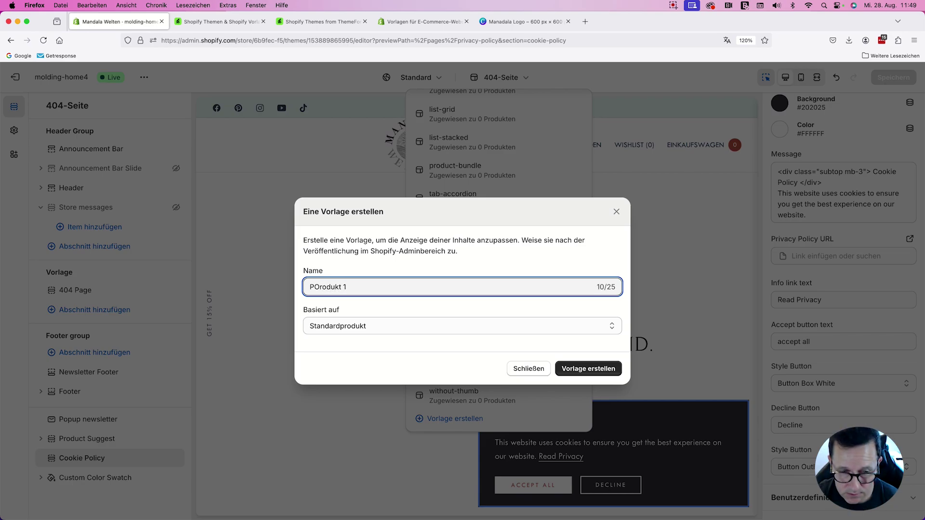
text(rodukt 1)
click(320, 285)
key(BackSpace)
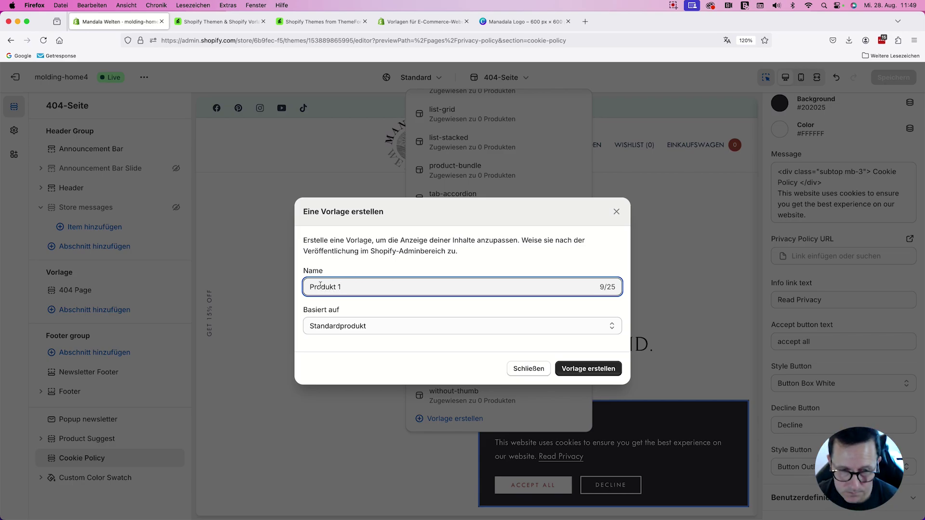
click(598, 370)
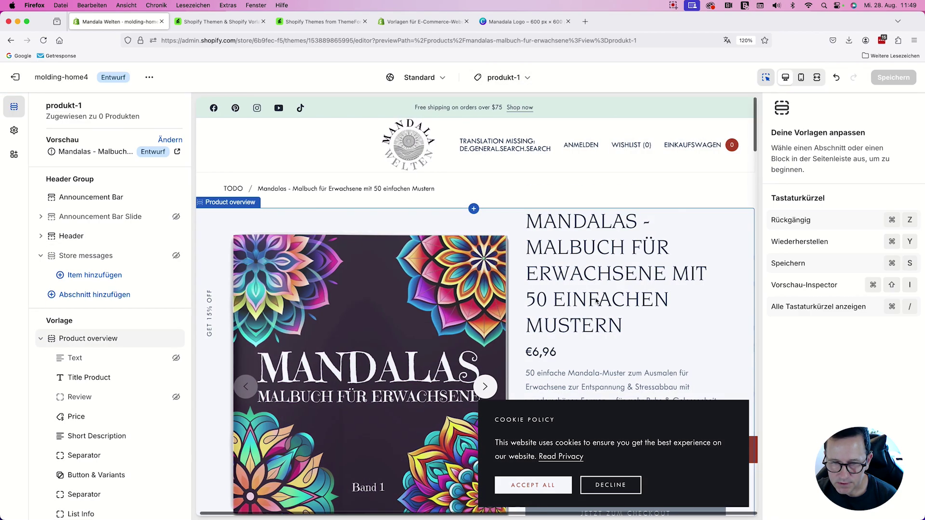
scroll(597, 299, down, 2)
scroll(597, 300, down, 5)
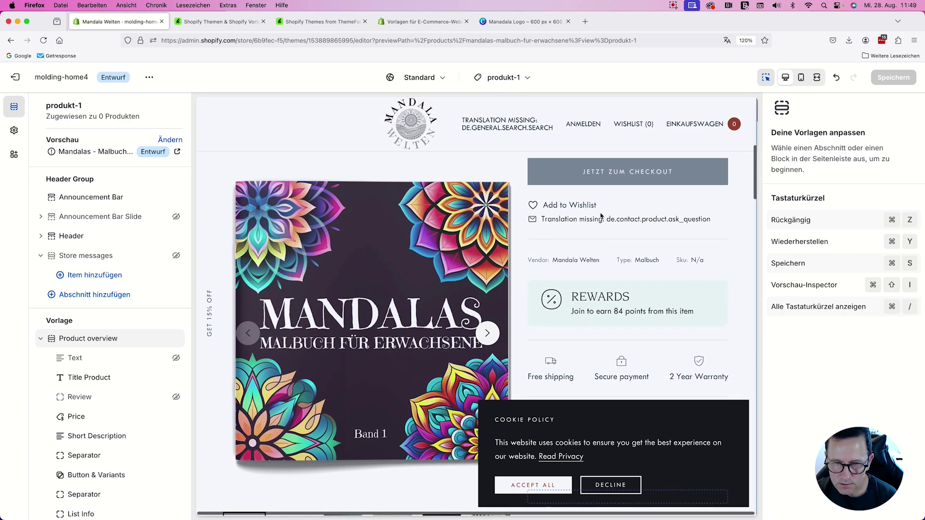
scroll(577, 244, up, 10)
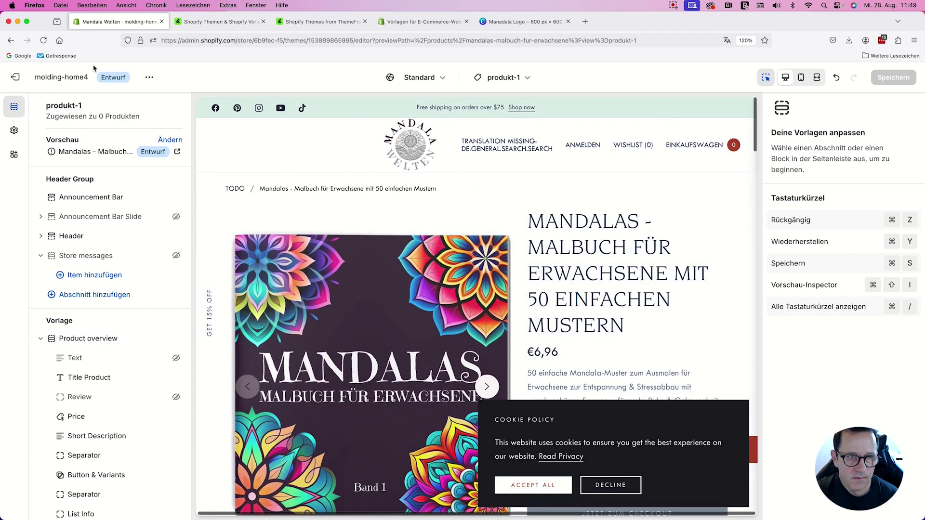
Leave the theme editor and open the product "Mandalas - Malbuch für Erwachsene mit 50 einfachen Mustern" for editing
click(18, 80)
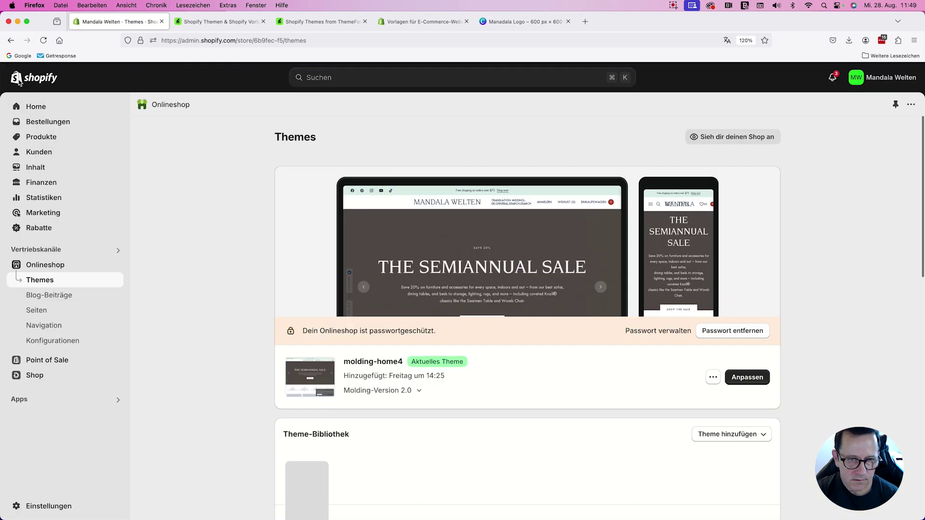
click(55, 137)
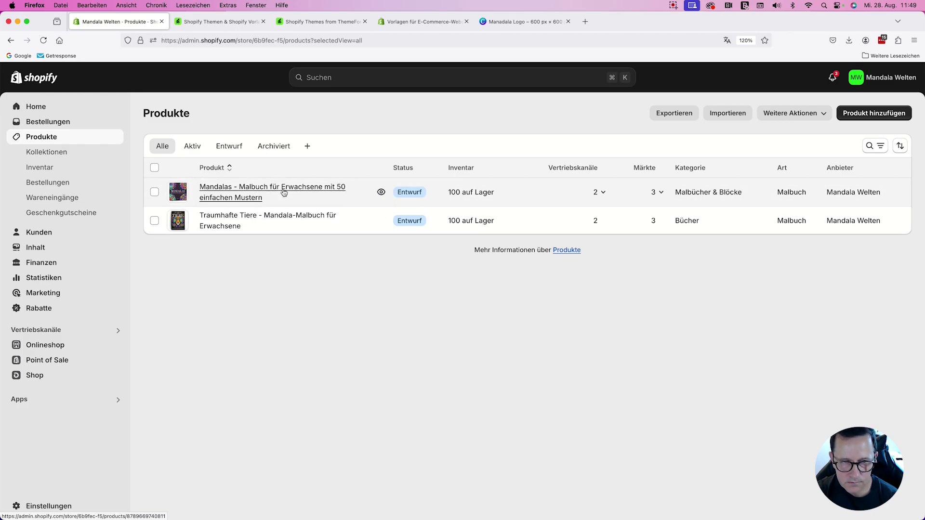
click(284, 192)
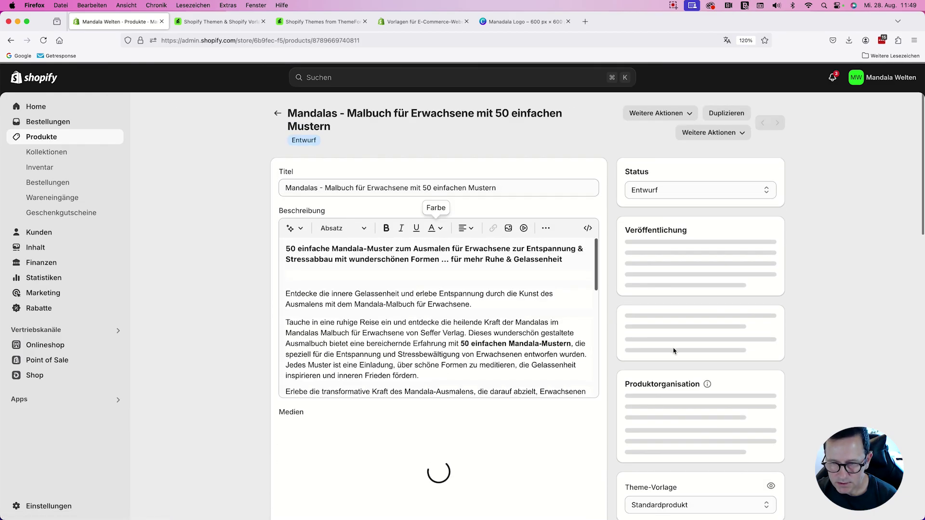
Assign the produkt-1 theme template to the Mandalas colouring book product
scroll(667, 245, down, 8)
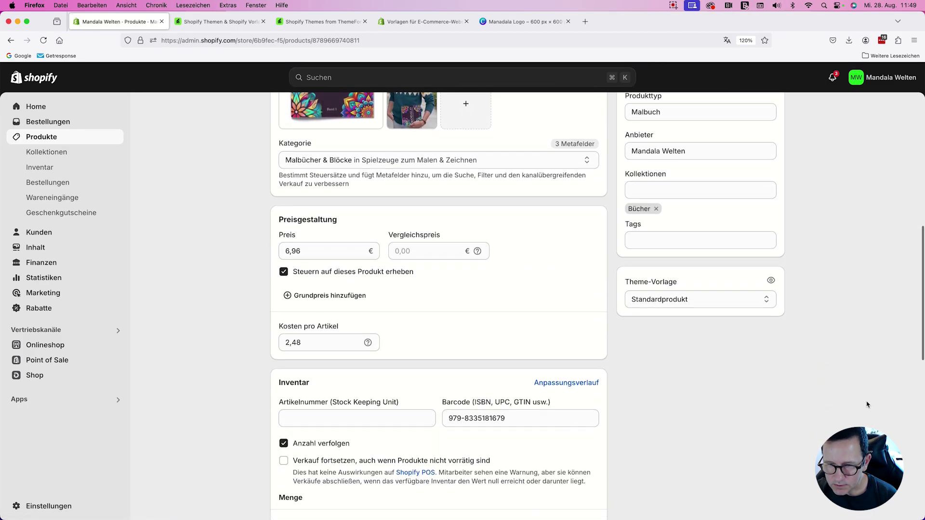
click(731, 281)
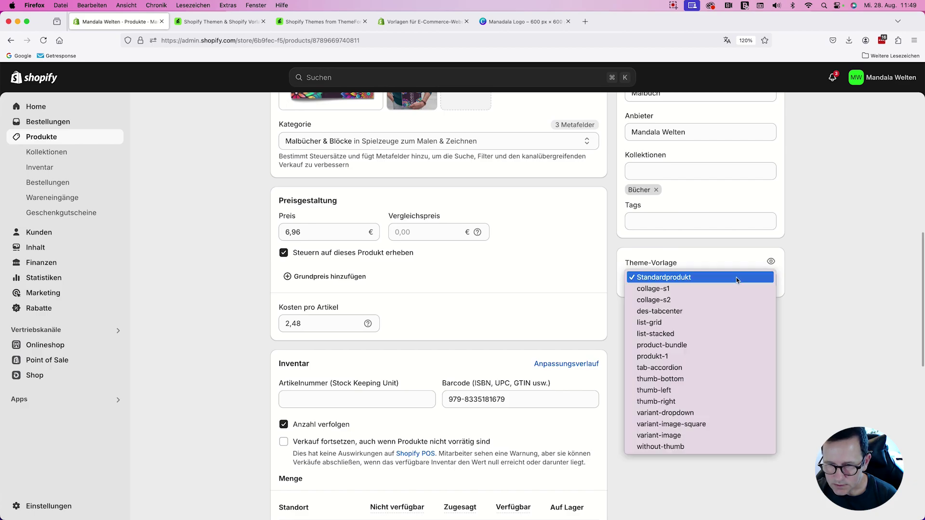
click(690, 357)
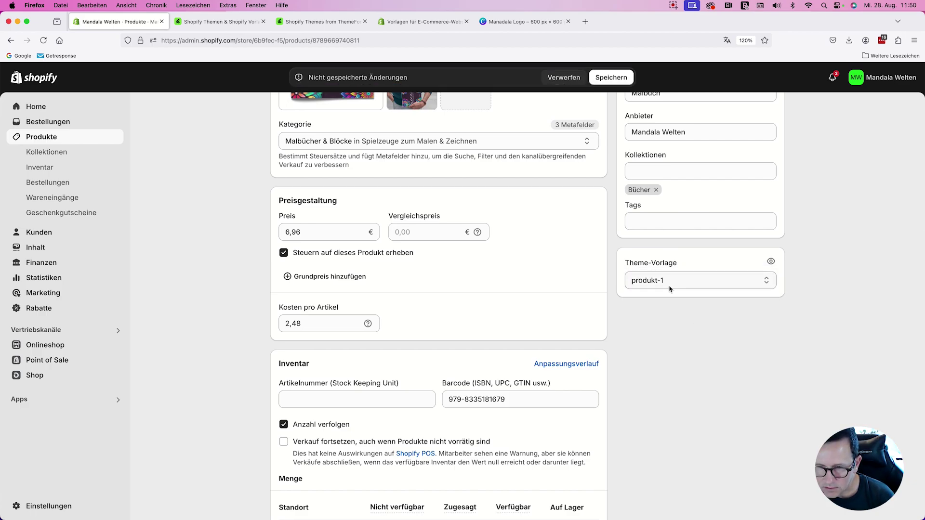
scroll(669, 291, up, 10)
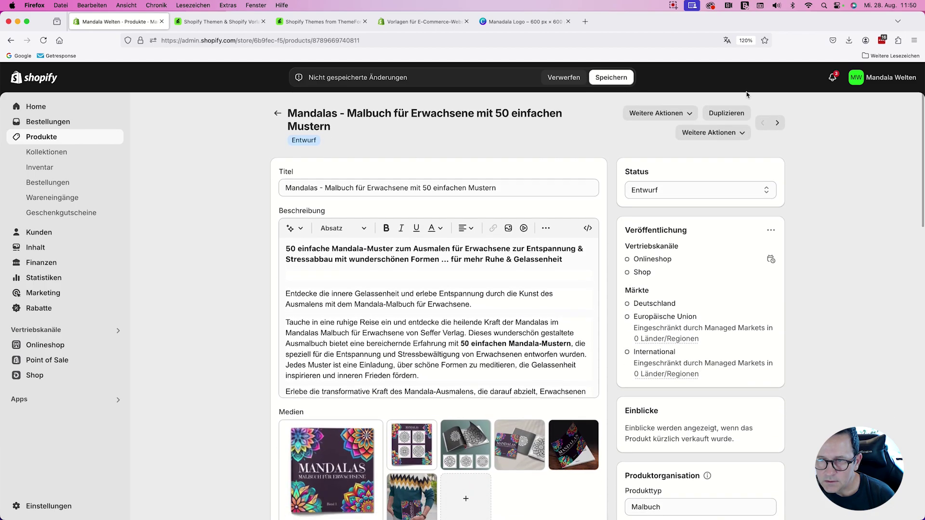
scroll(820, 209, down, 8)
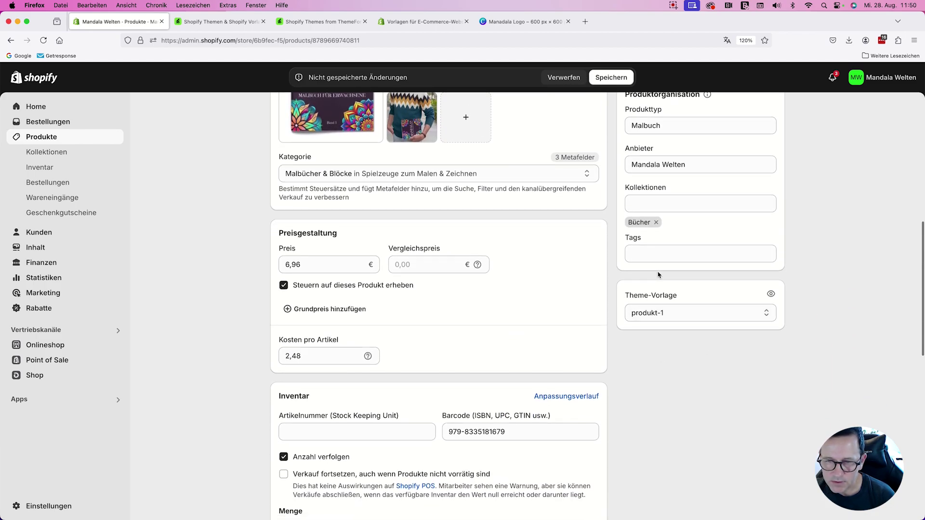
scroll(658, 275, up, 10)
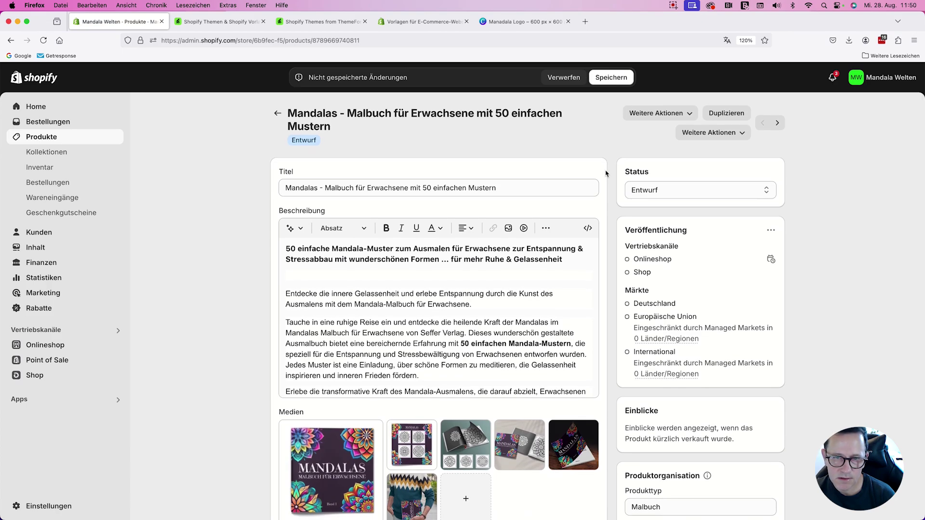